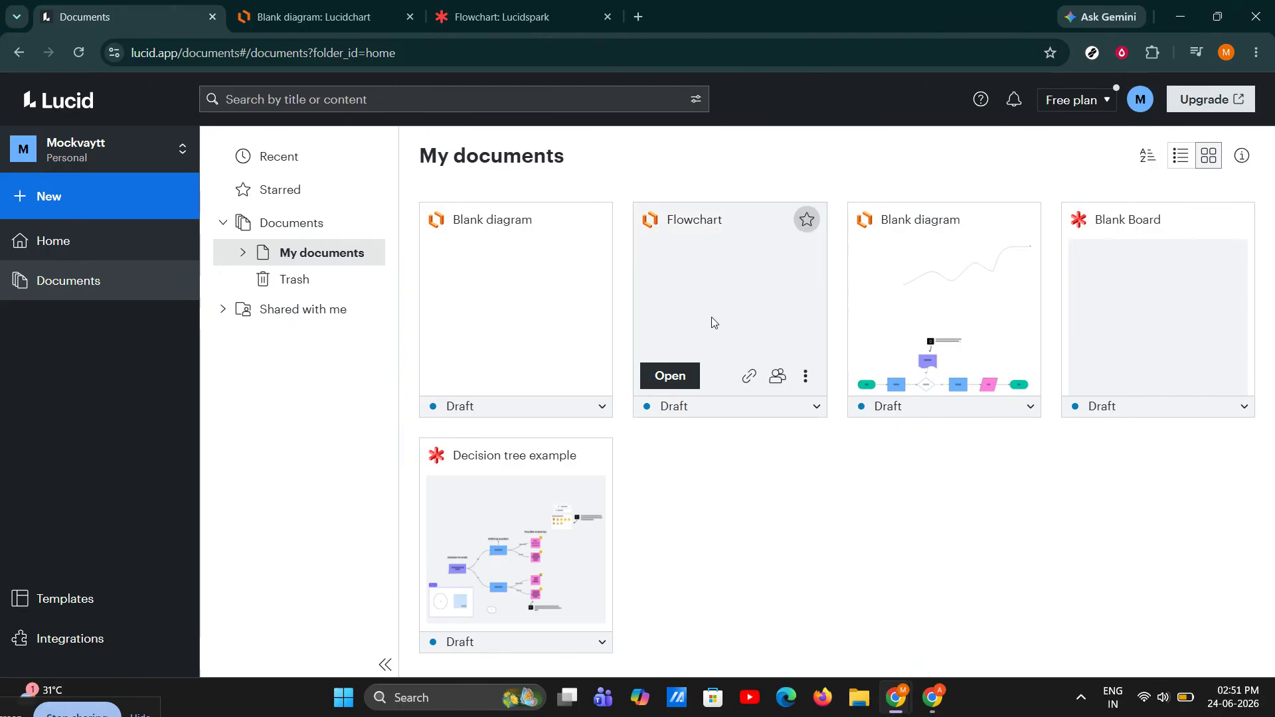
Start a new blank Lucidchart document from the documents page
mouse_move(544, 224)
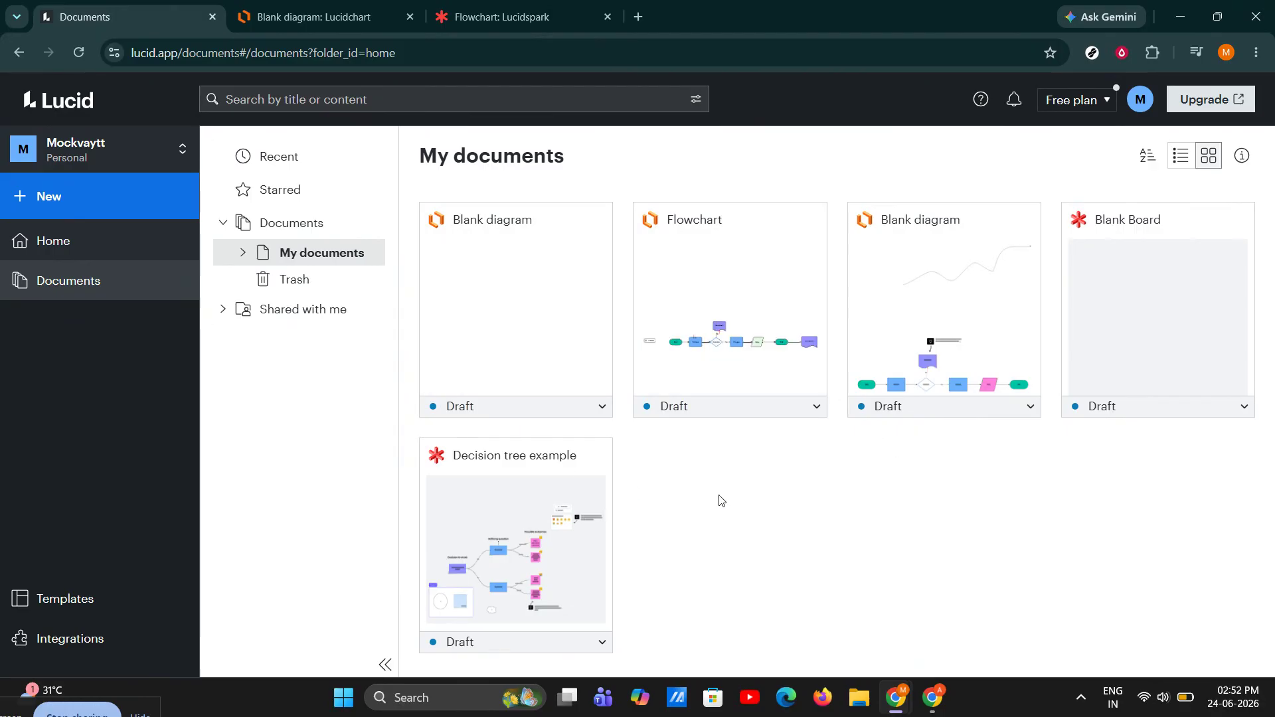
click(127, 207)
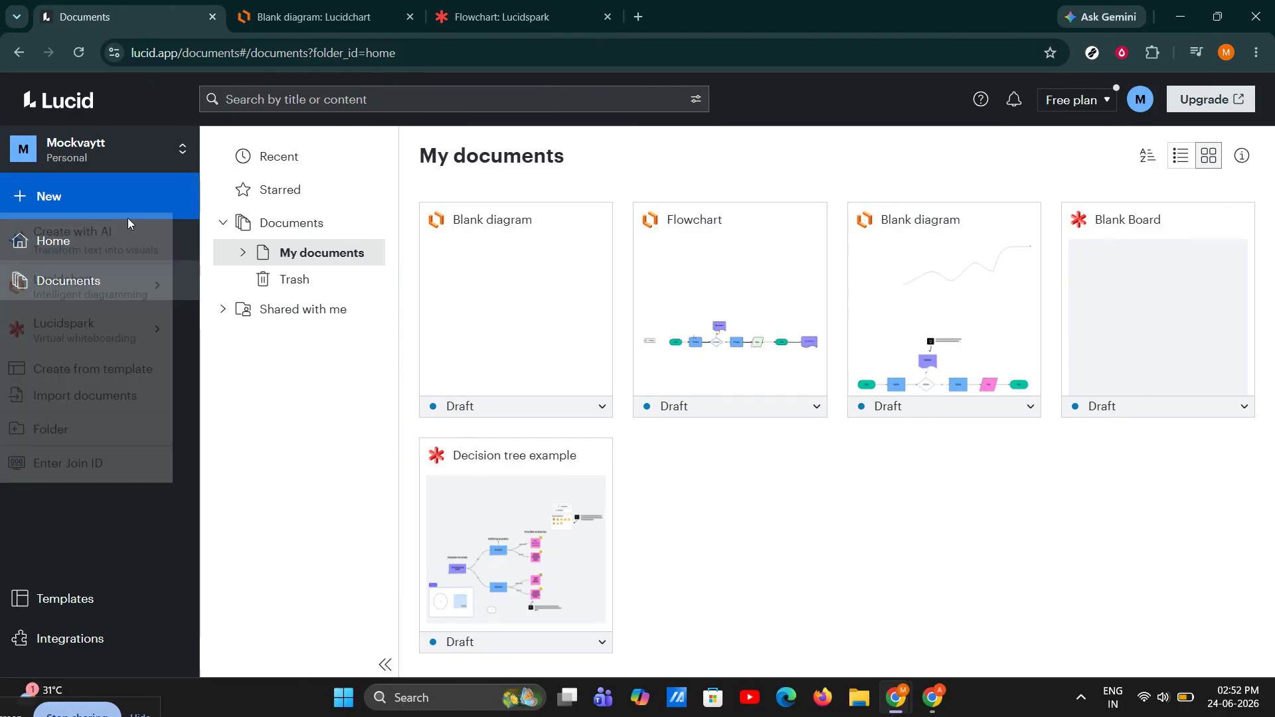
mouse_move(87, 298)
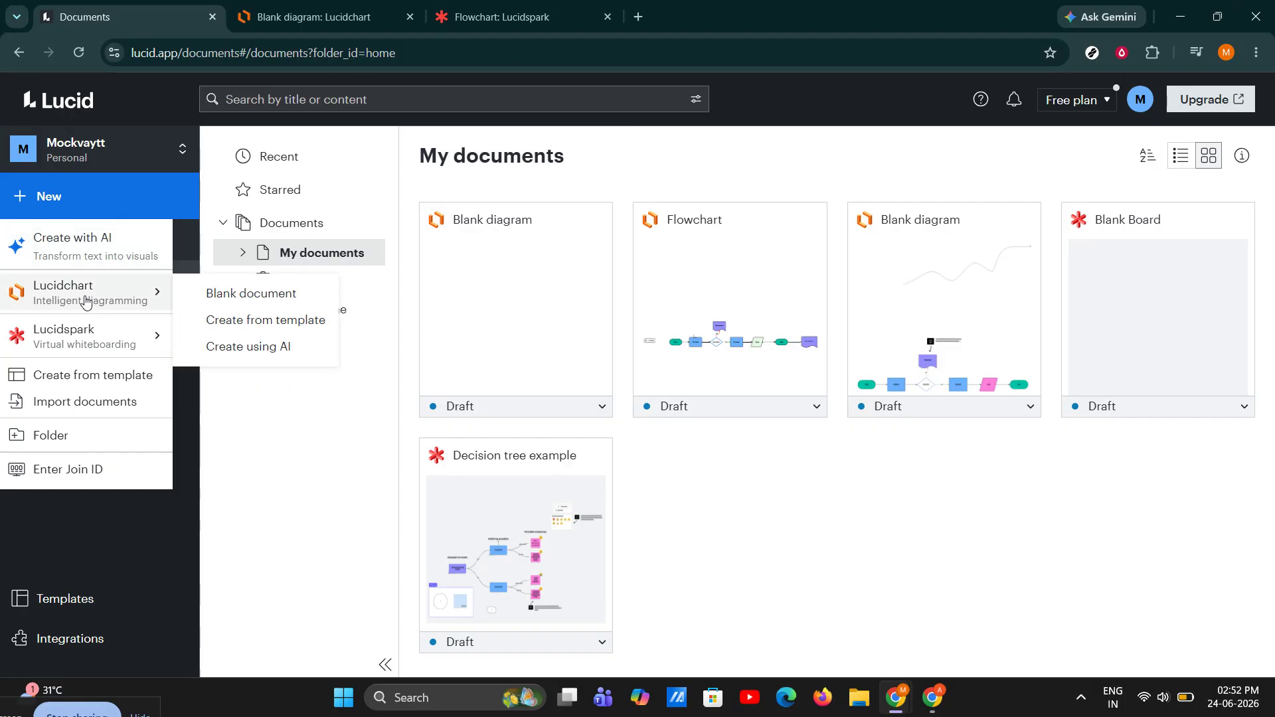
click(234, 304)
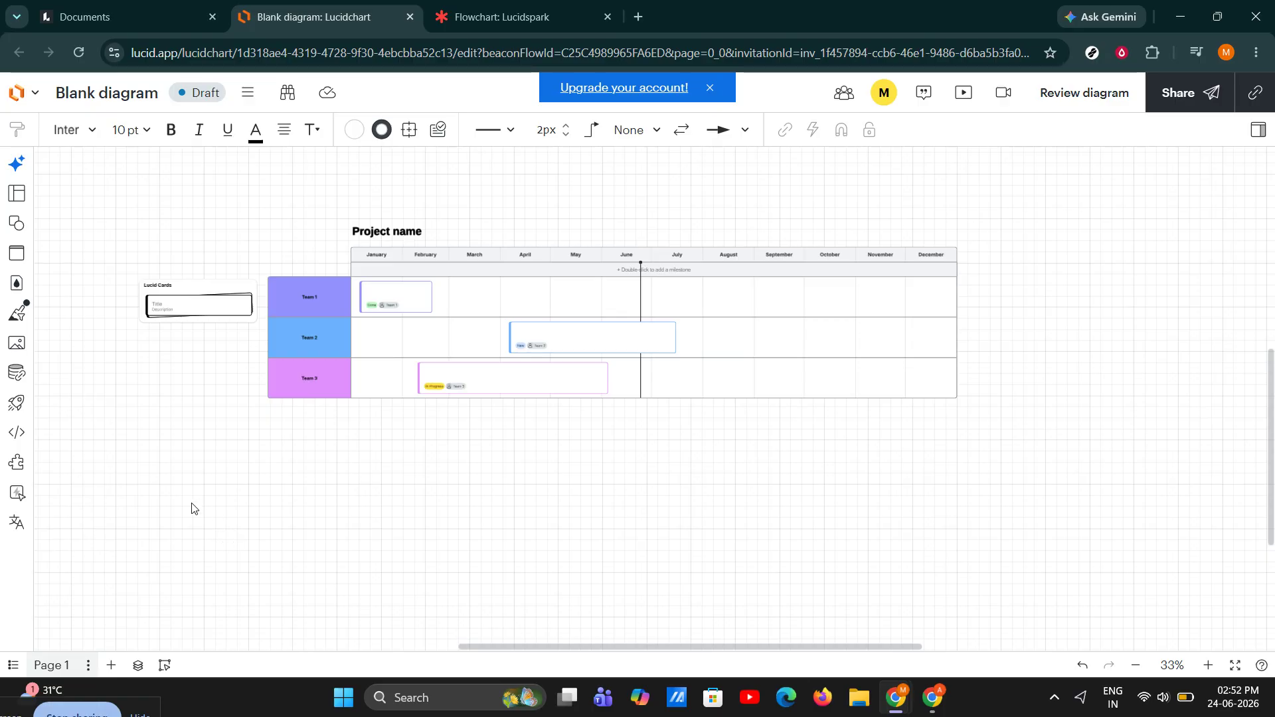
Pan around the project timeline and zoom in and out to examine the canvas
scroll(206, 412, down, 2)
scroll(407, 432, right, 2)
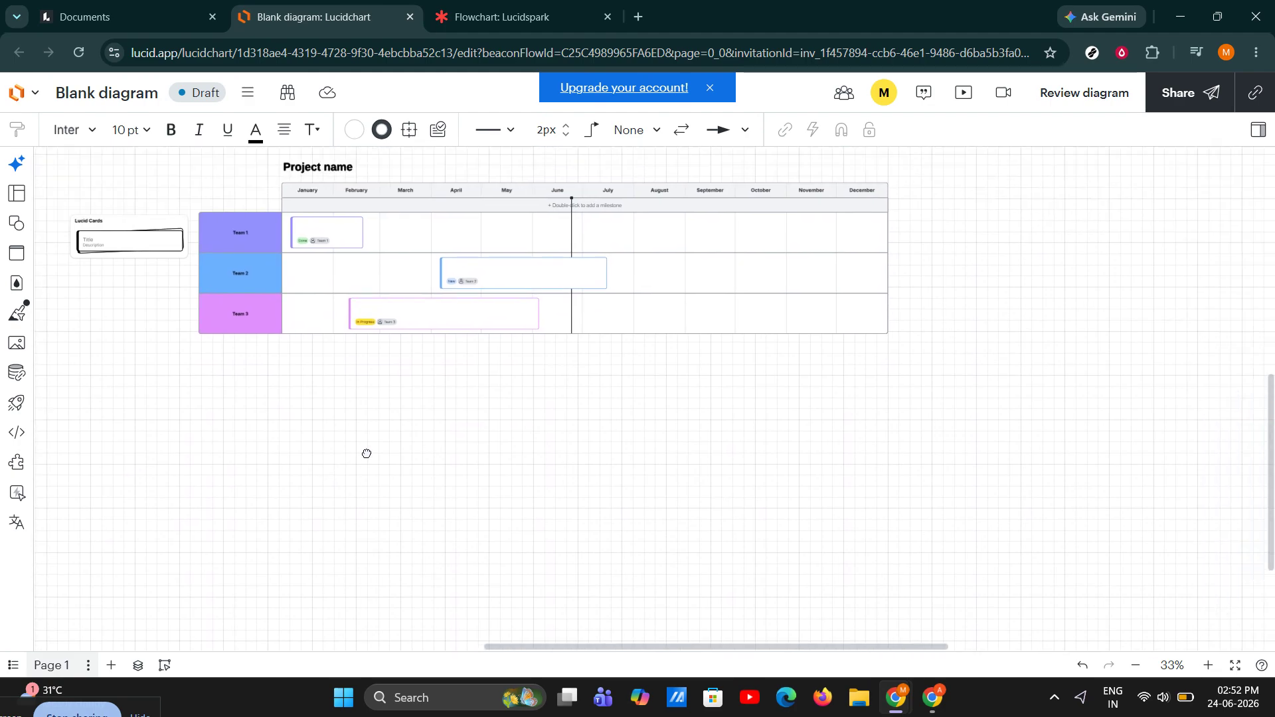
drag(366, 454, 355, 435)
drag(597, 421, 432, 515)
drag(555, 484, 786, 440)
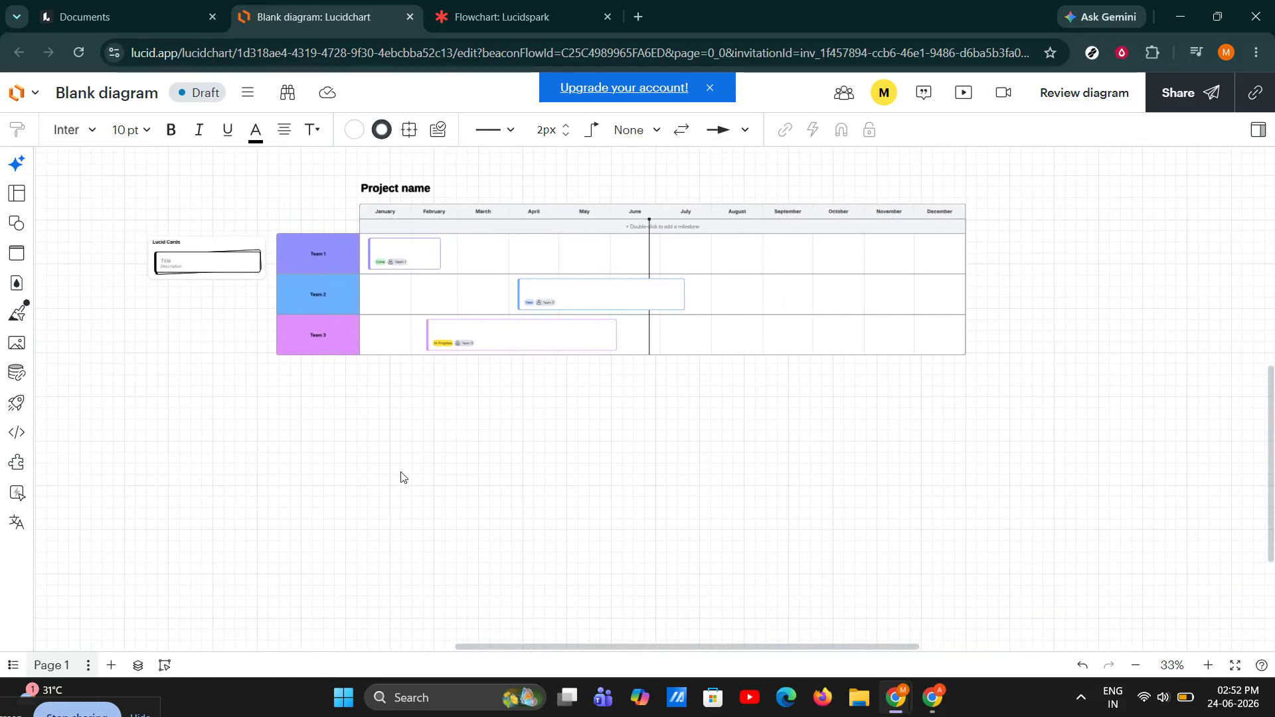
scroll(400, 476, up, 4)
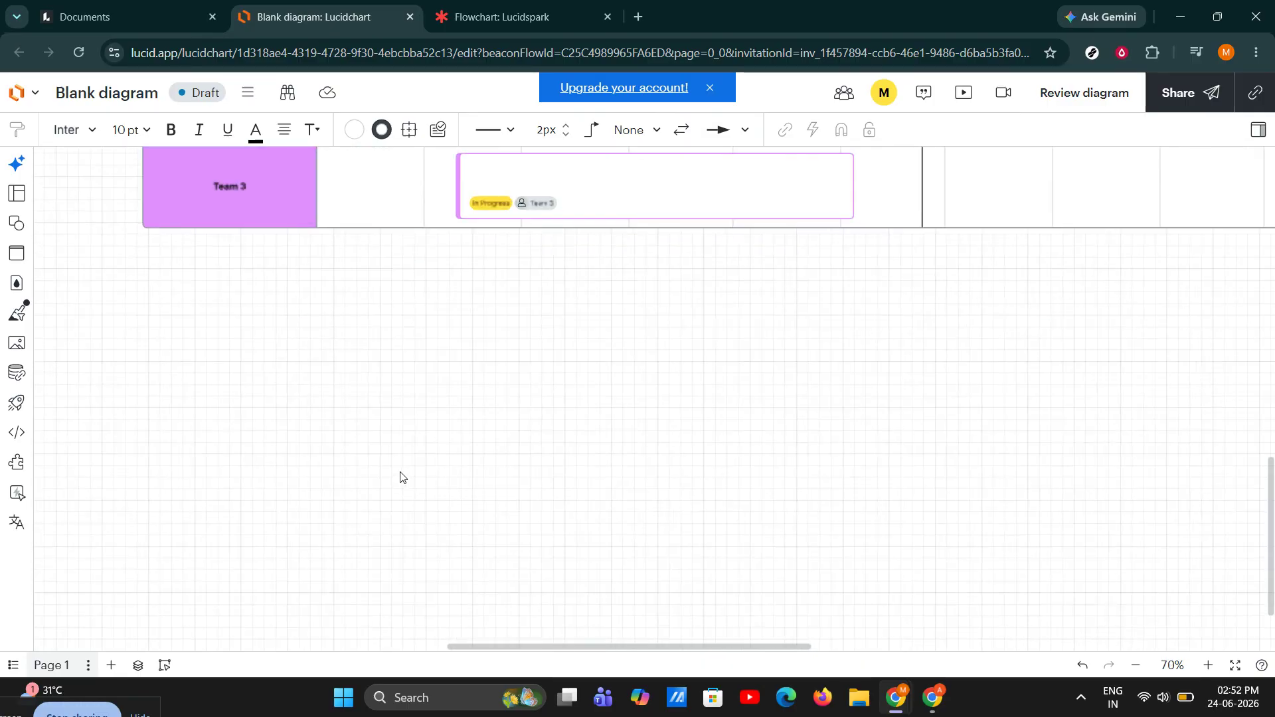
scroll(400, 476, down, 4)
scroll(400, 477, up, 4)
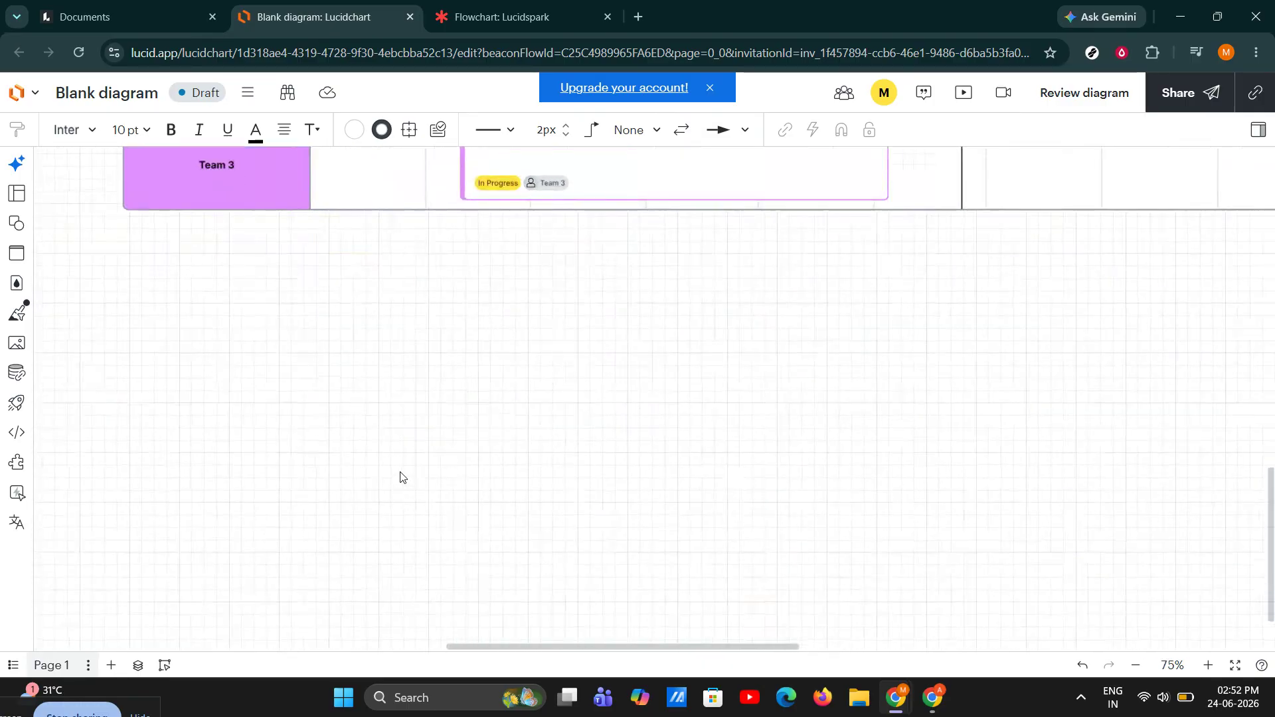
scroll(400, 477, down, 4)
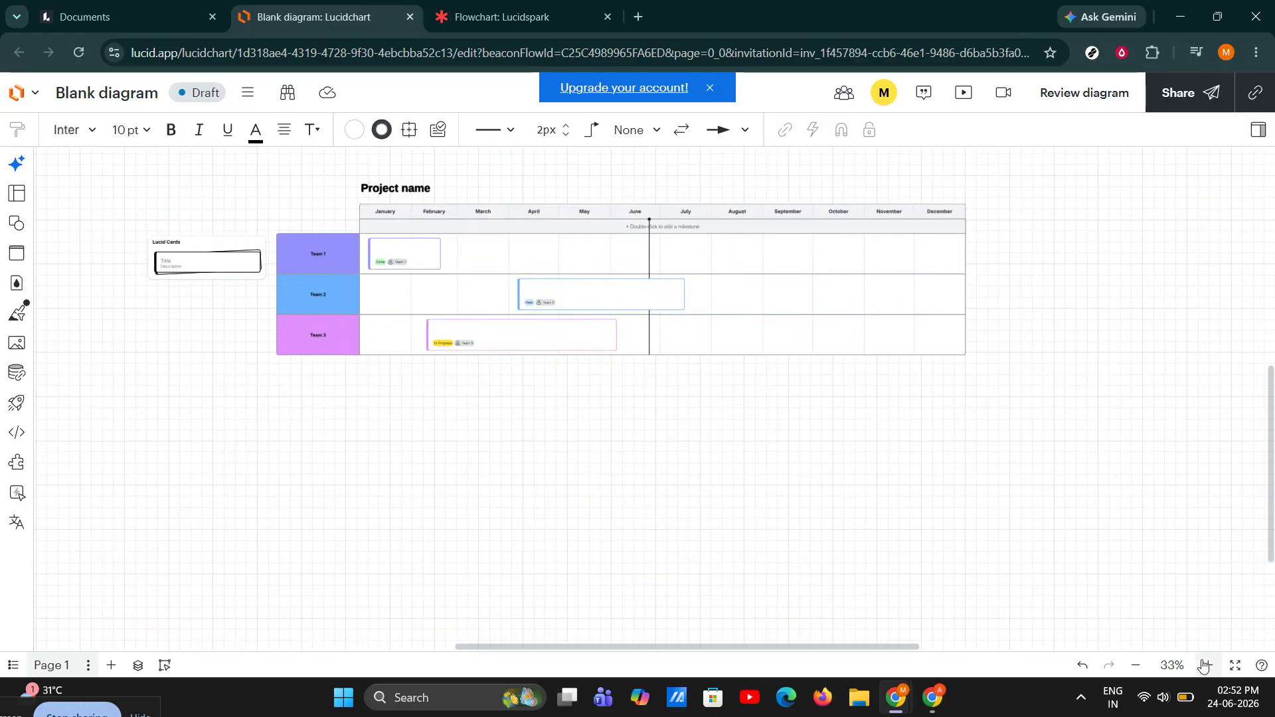
Zoom the canvas to 50% and use the overview map to view the start of the timeline with its Lucid Cards
click(1141, 667)
click(1136, 666)
click(1205, 667)
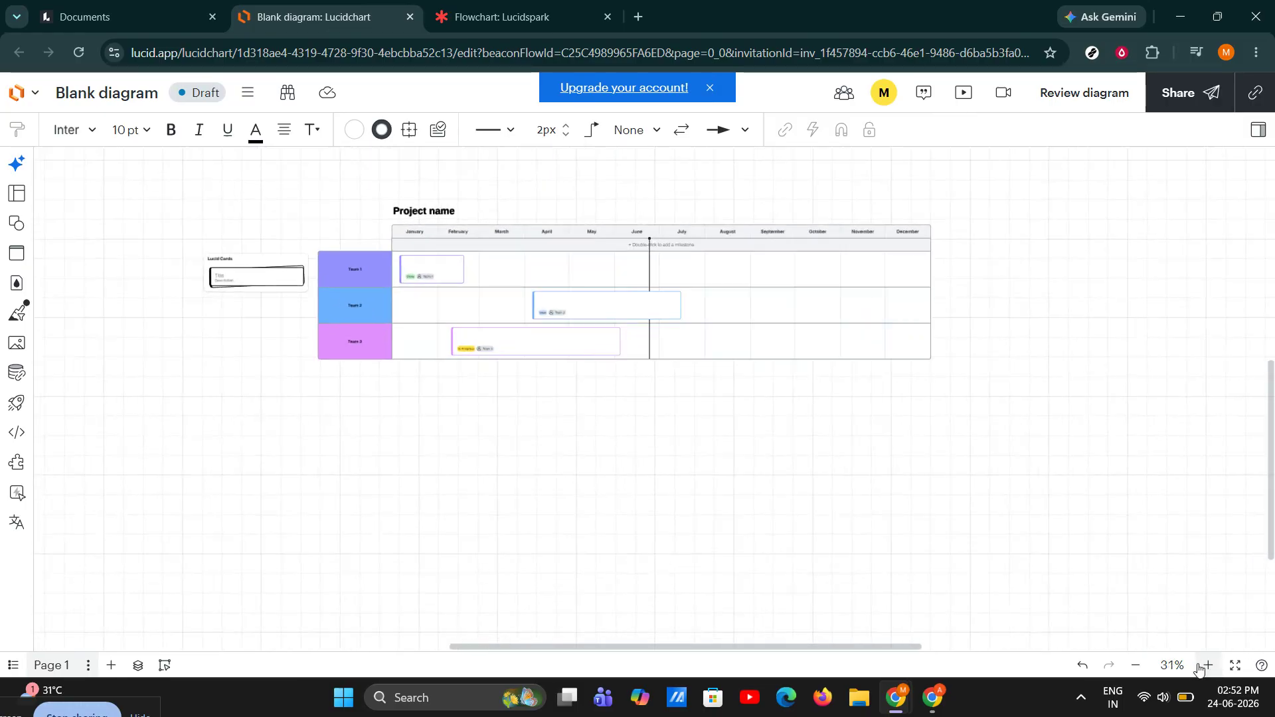
click(1205, 666)
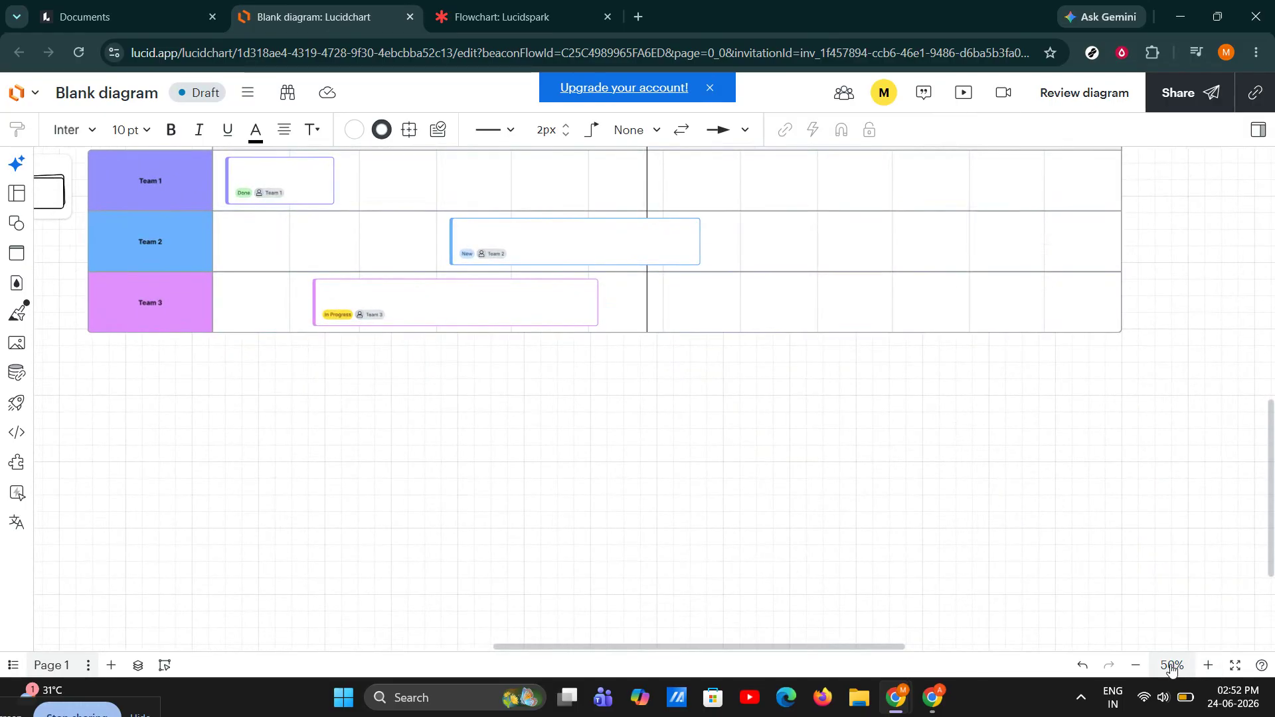
click(1173, 667)
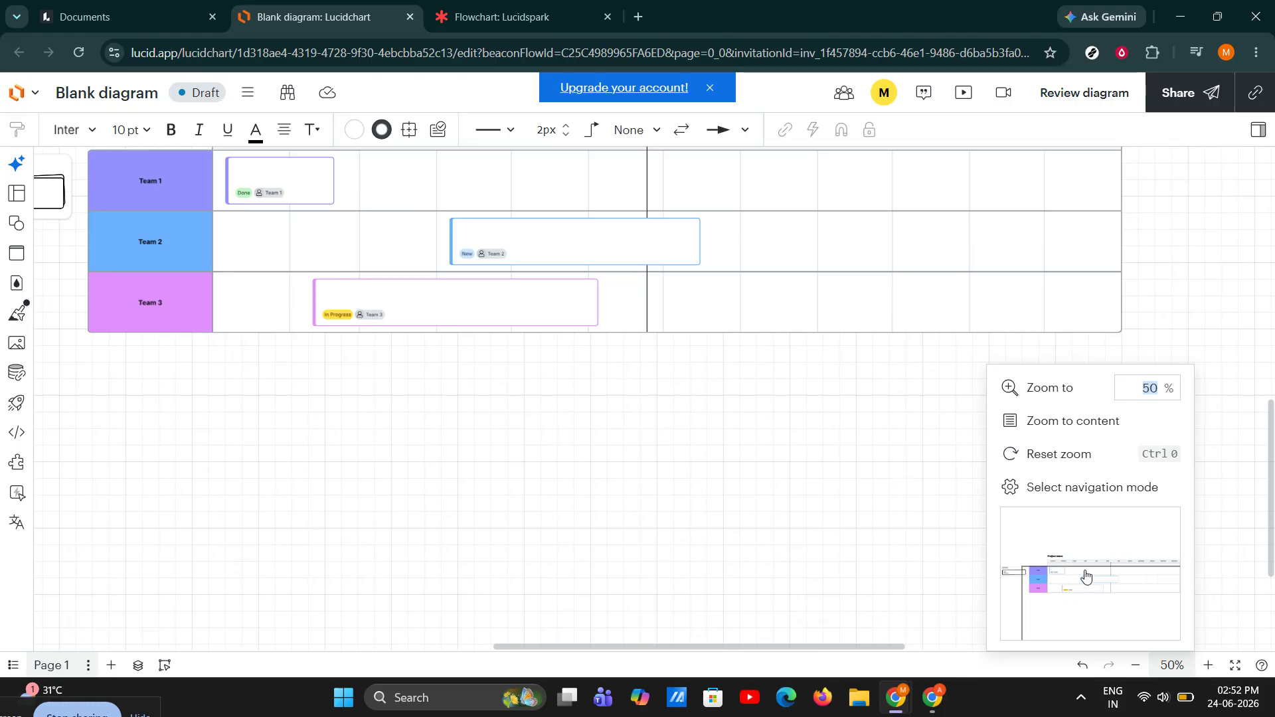
click(1090, 598)
drag(1089, 598, 1047, 582)
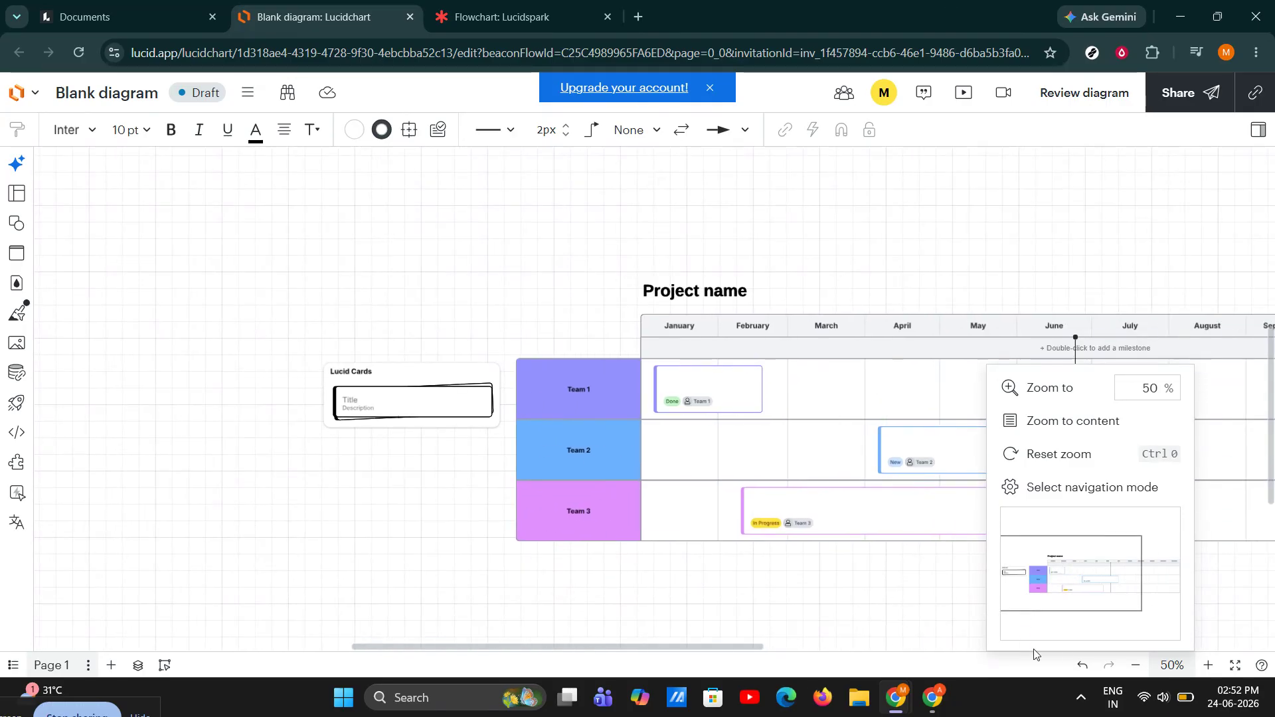
click(1171, 666)
click(1170, 666)
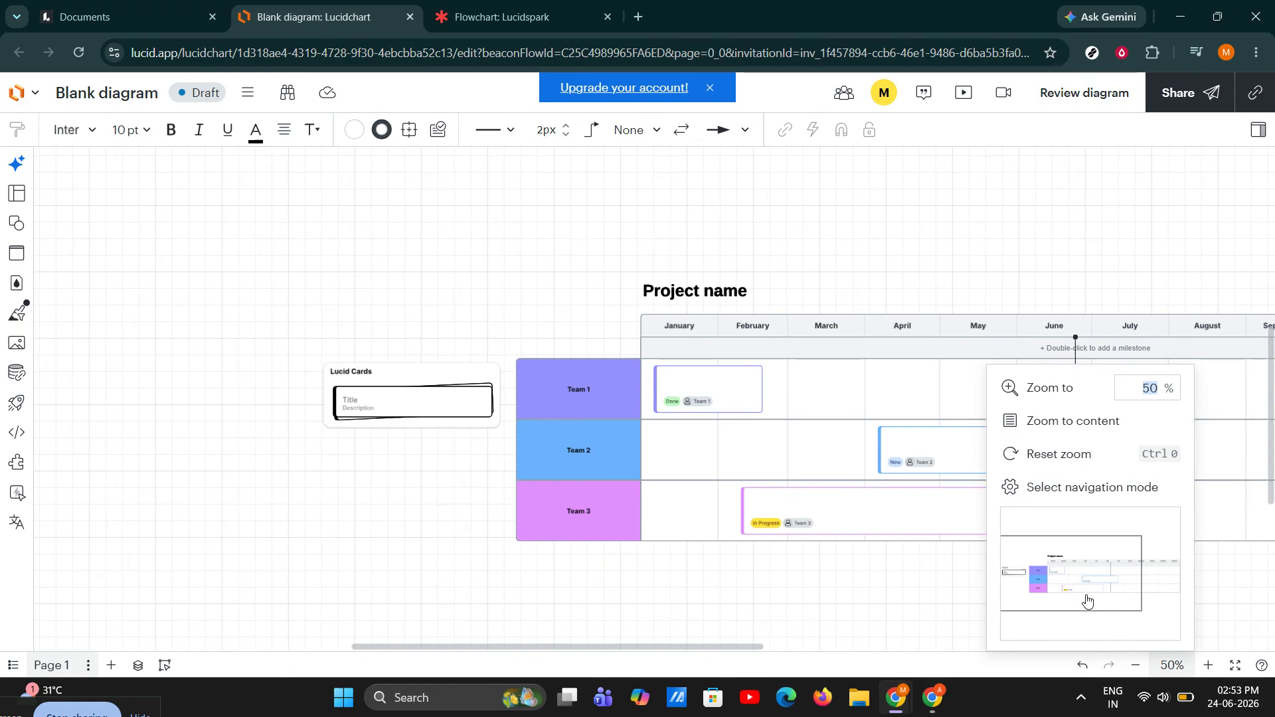
click(1171, 666)
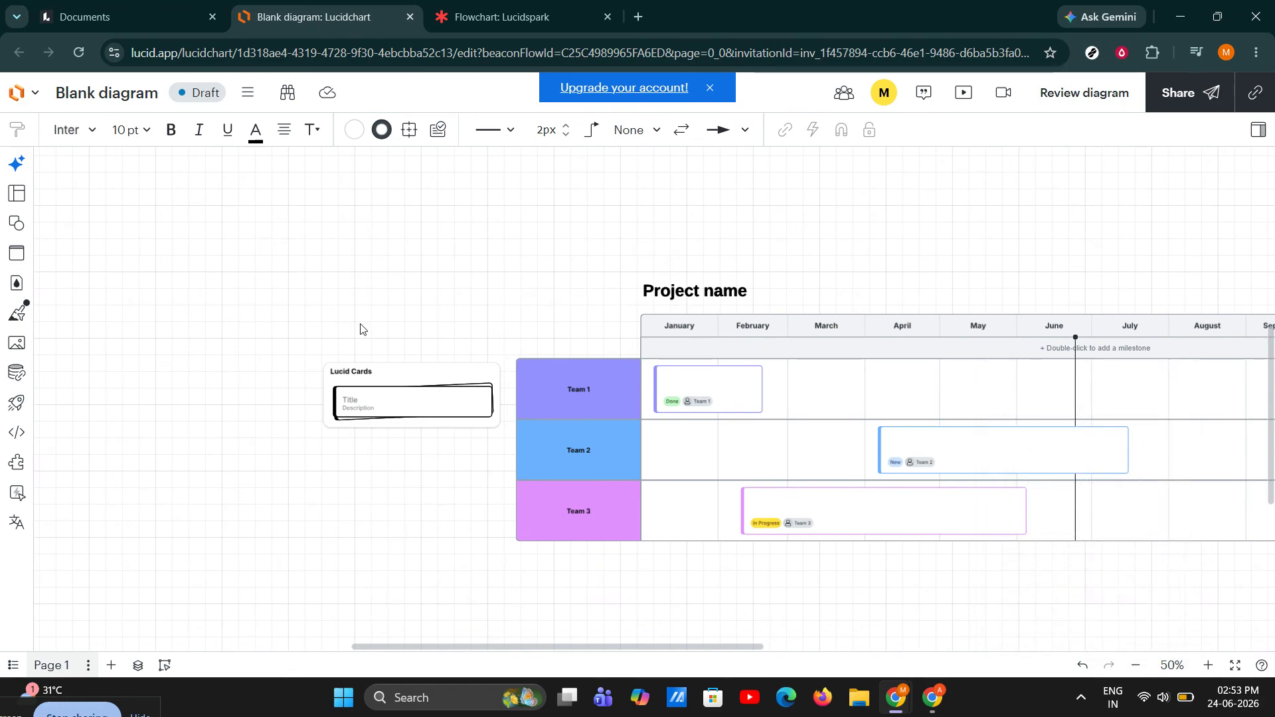
Place a flowchart Process shape on the empty canvas below the timeline, moving it slightly up and right
scroll(461, 259, right, 3)
scroll(460, 259, down, 2)
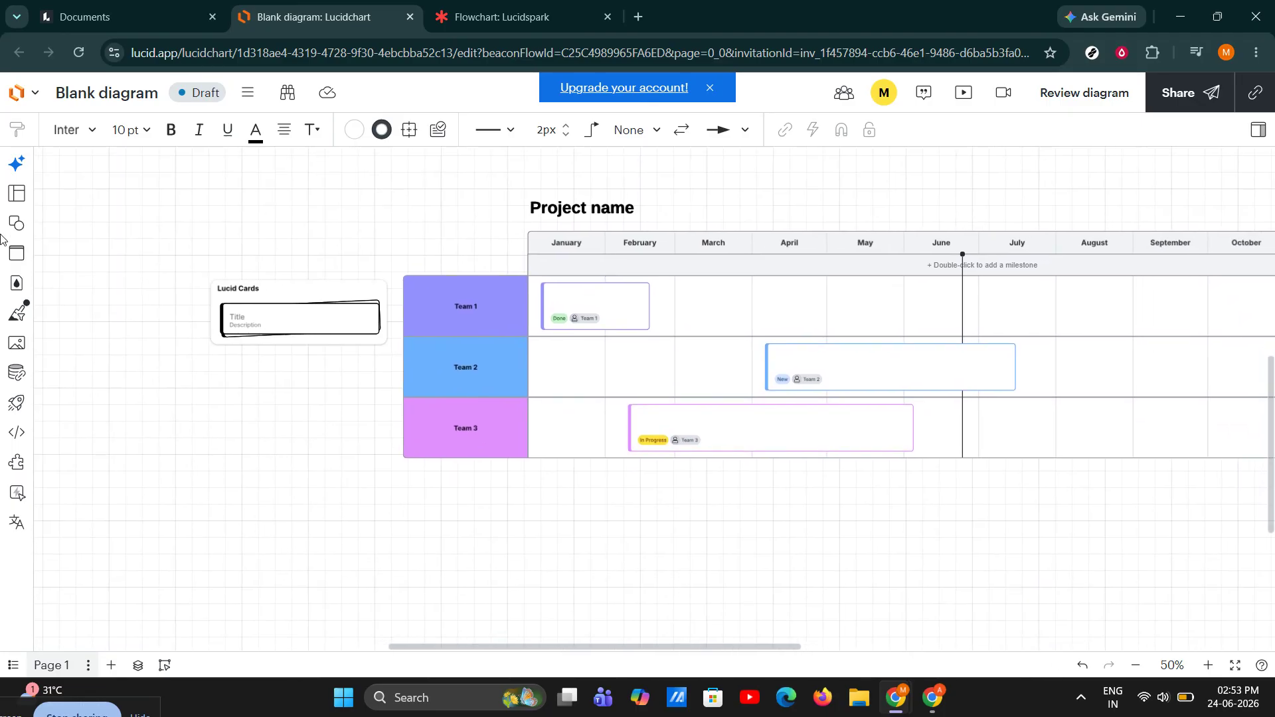
click(16, 223)
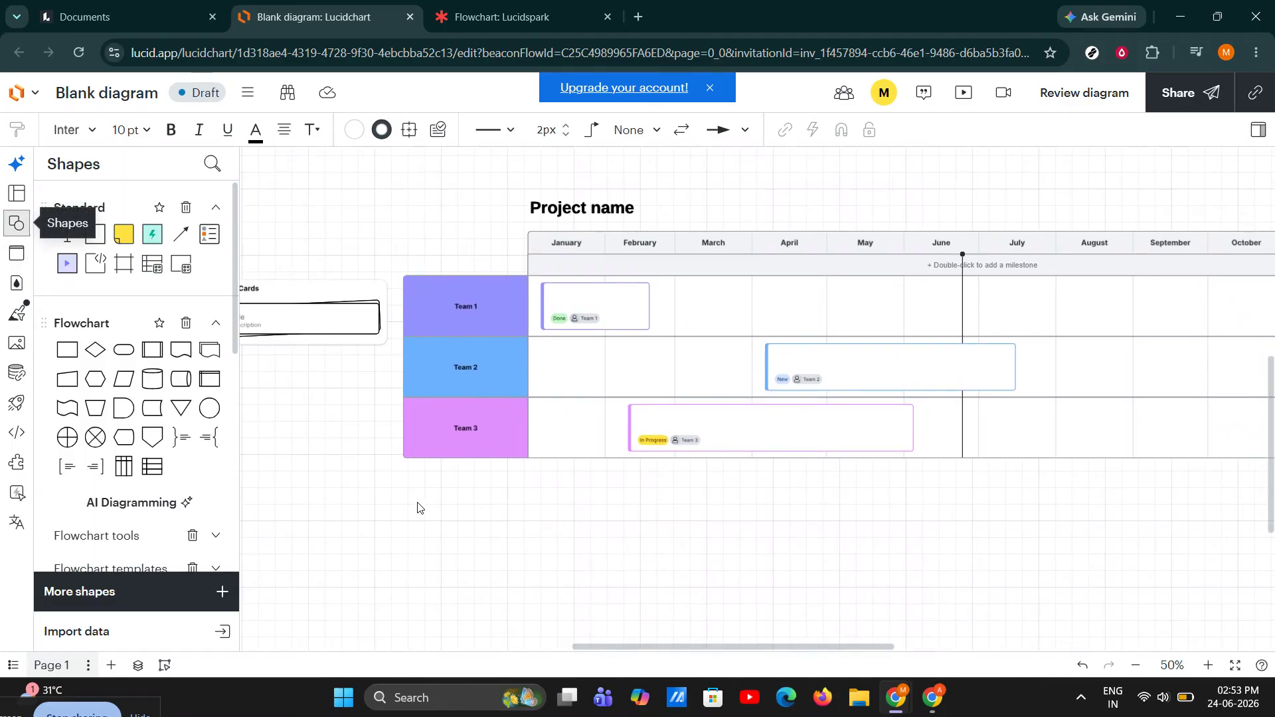
scroll(465, 464, down, 8)
scroll(438, 266, right, 2)
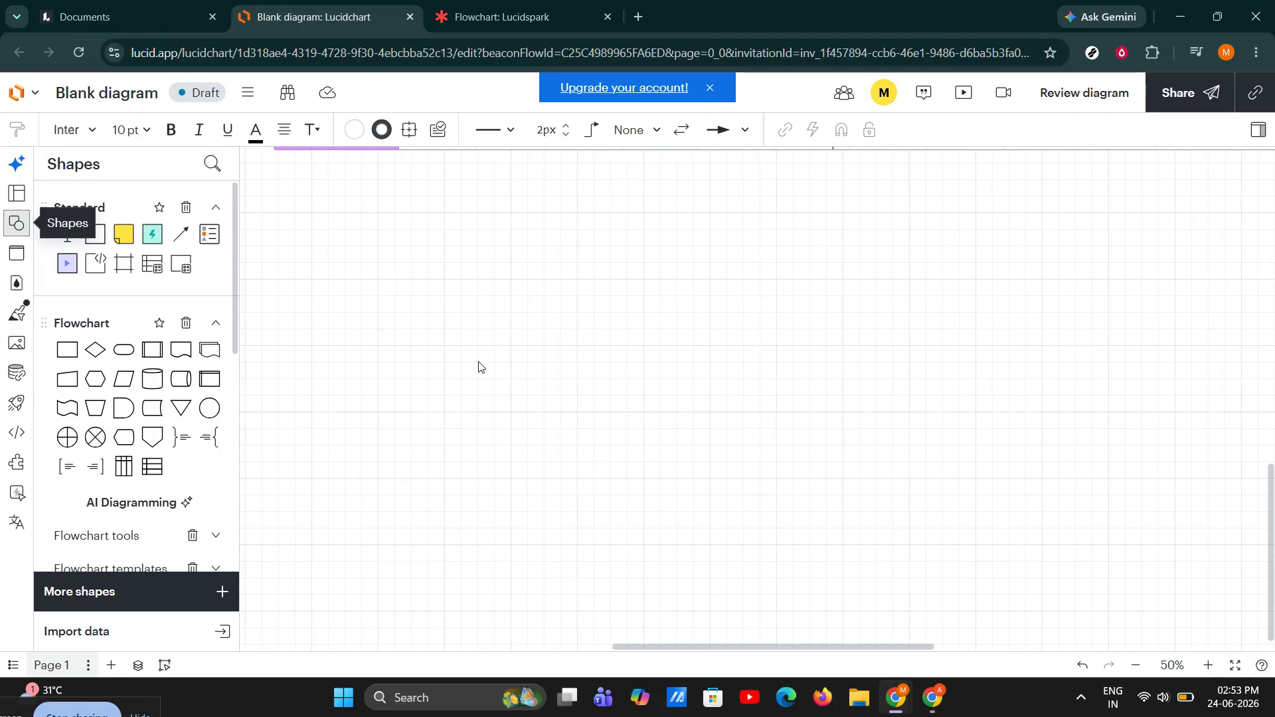
drag(77, 350, 410, 378)
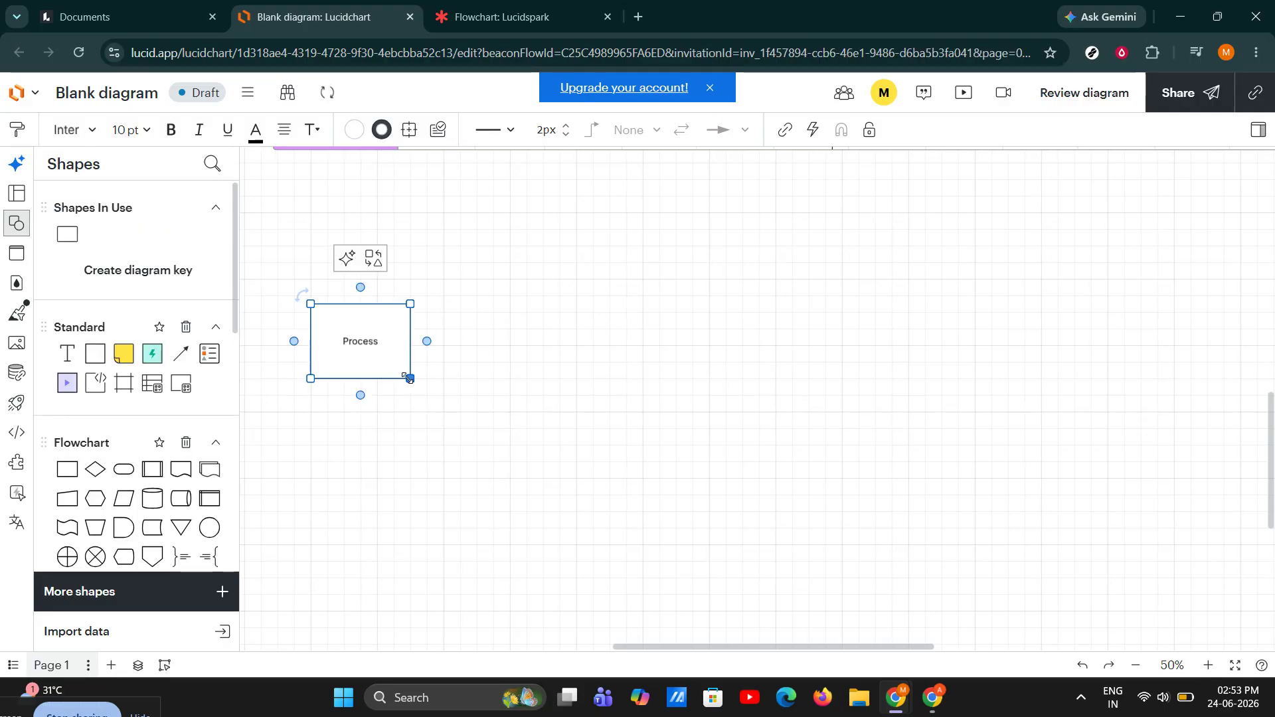
click(507, 344)
mouse_move(317, 325)
mouse_down()
mouse_move(416, 277)
mouse_move(408, 268)
mouse_up()
Widen the Process shape from its lower right corner and clear the stray connector on its left side
drag(402, 284, 386, 296)
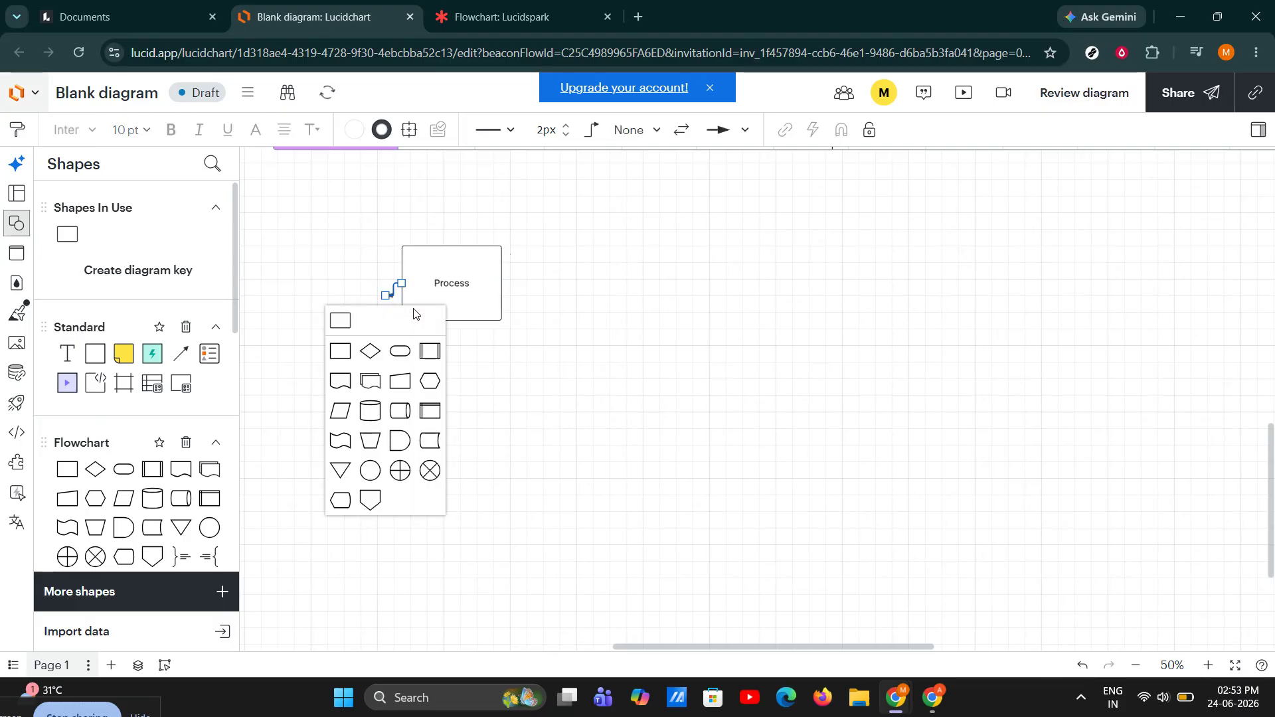
click(462, 281)
mouse_move(506, 324)
mouse_down()
mouse_move(529, 344)
mouse_move(506, 320)
mouse_up()
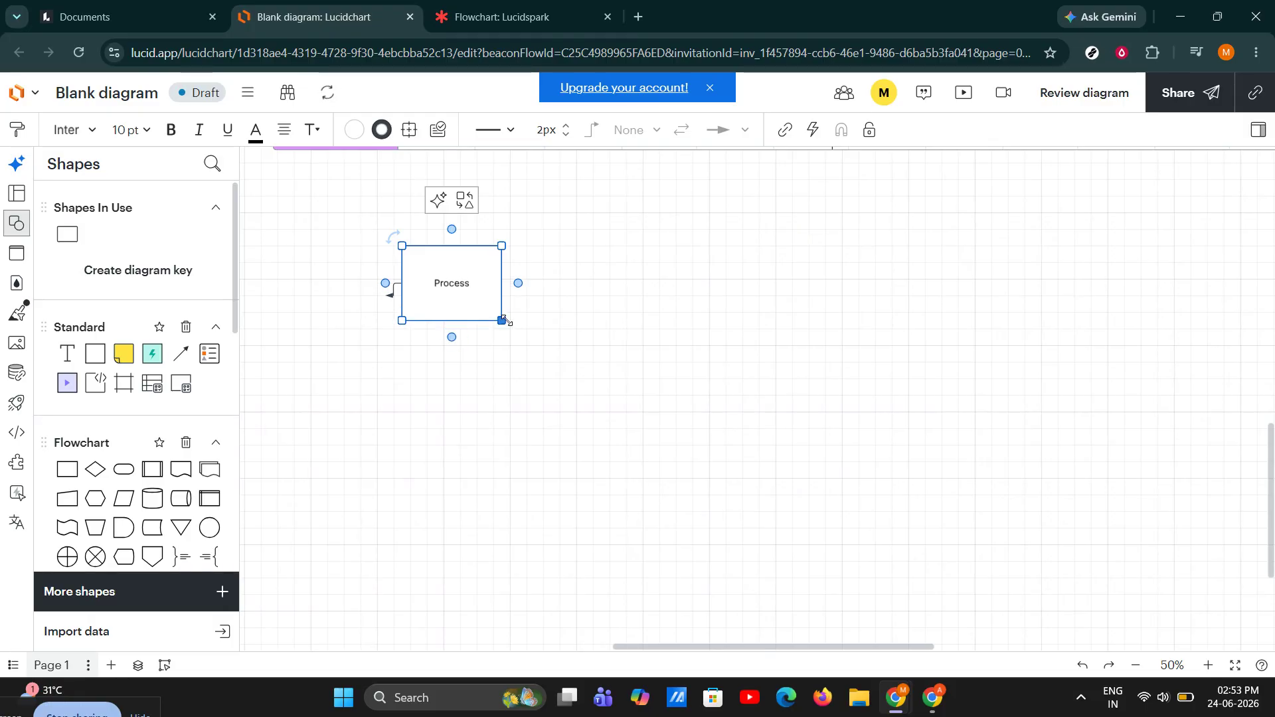
drag(502, 322, 545, 321)
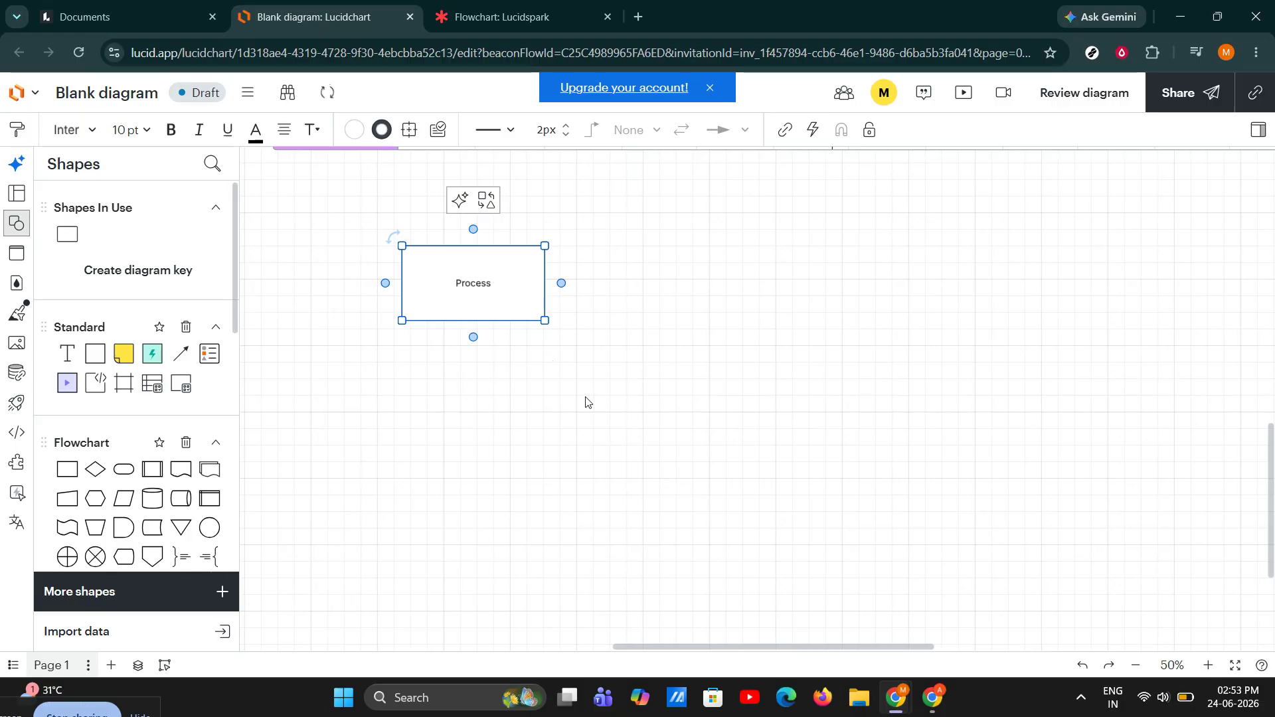
click(582, 391)
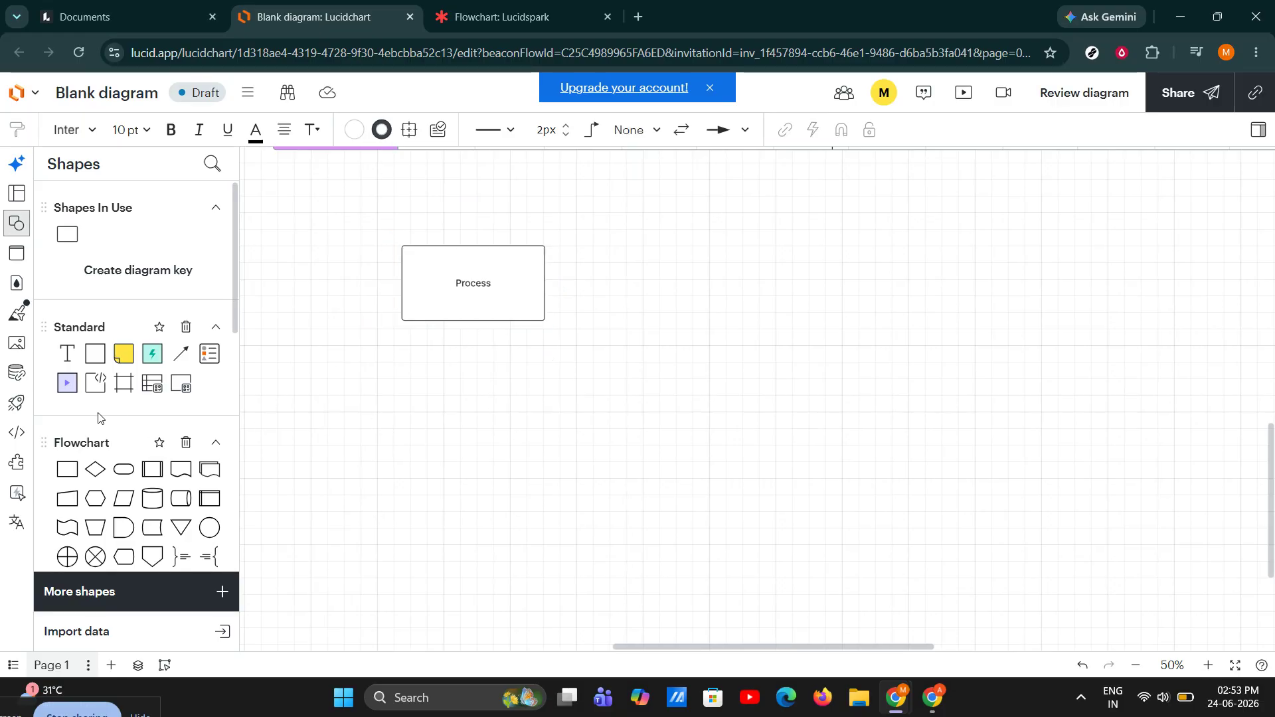
Add a flowchart Decision shape to the right of the Process shape and connect Process to it with an arrow
drag(95, 469, 767, 329)
drag(544, 282, 714, 287)
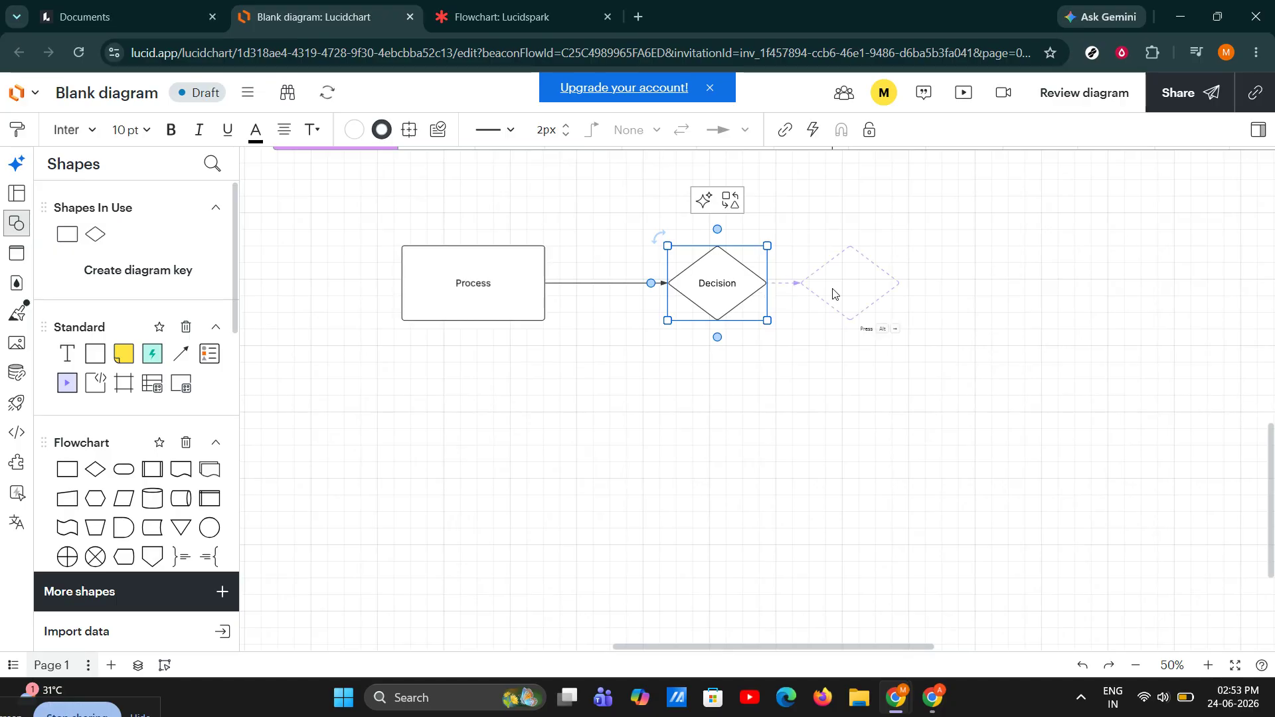
click(814, 293)
Widen the Decision shape to the right, keeping its height
click(740, 285)
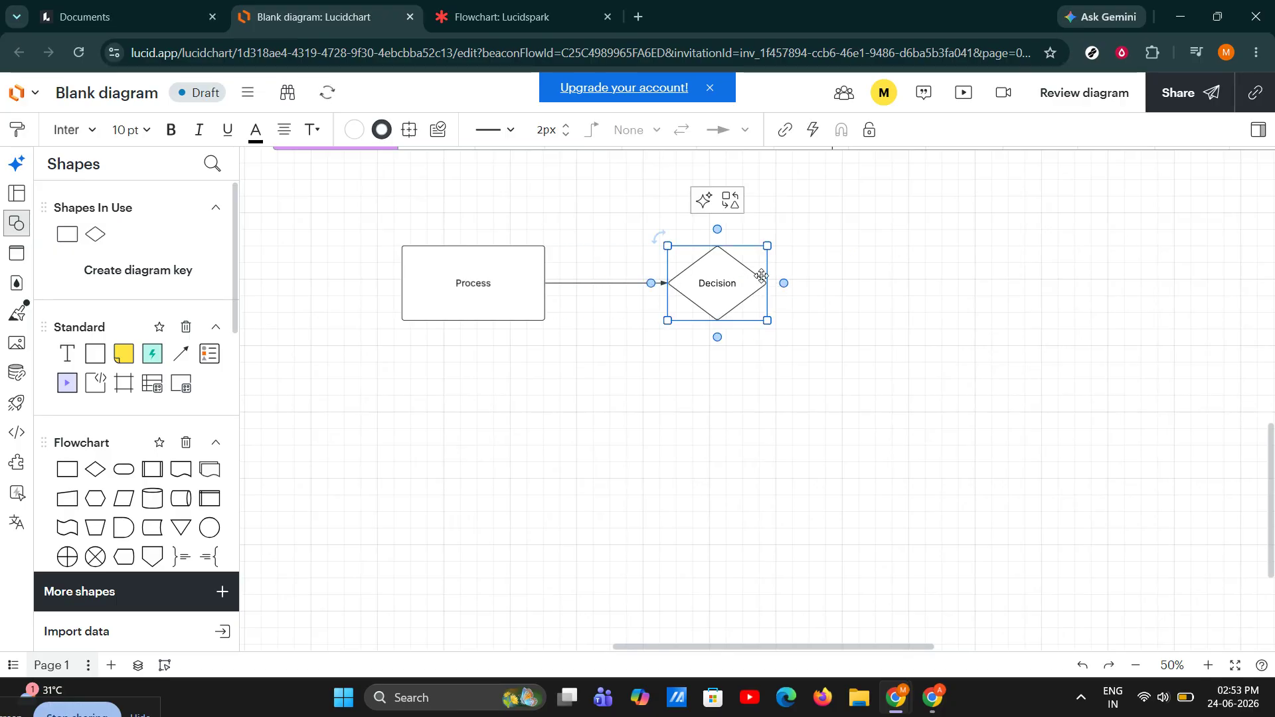
drag(768, 247, 802, 247)
click(756, 458)
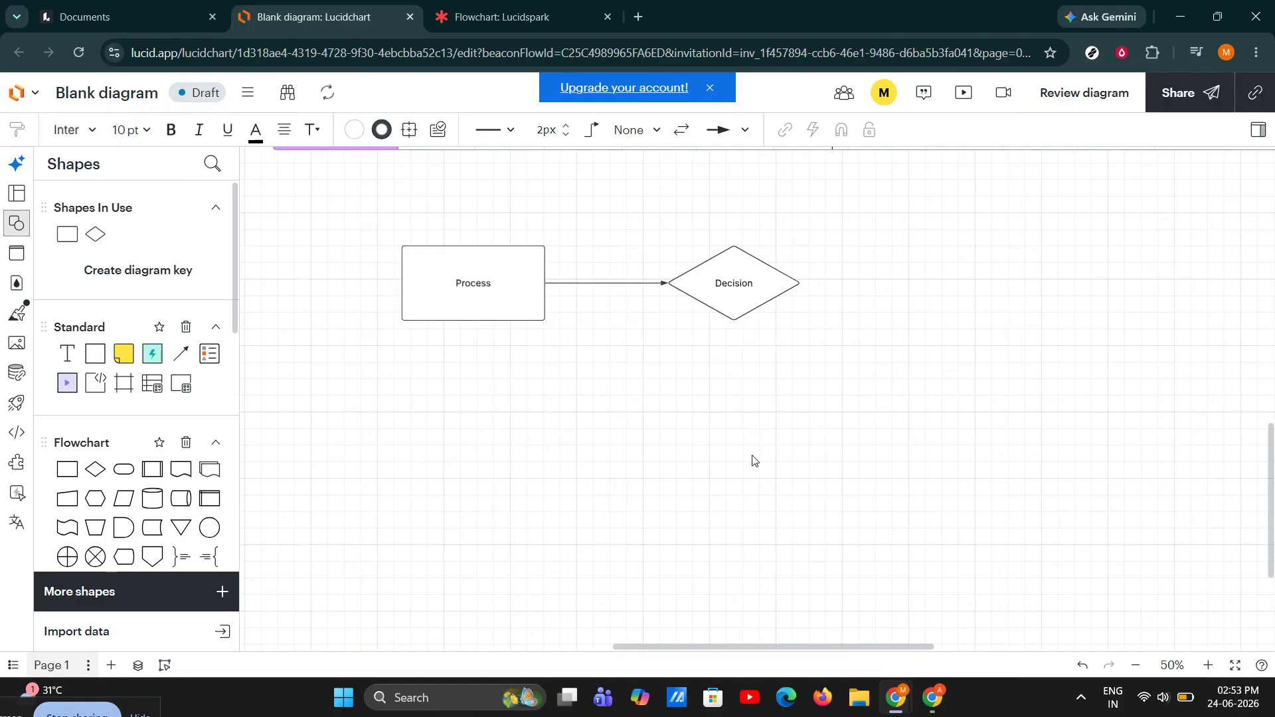
Open the Process shape's label for text editing
click(444, 299)
click(478, 271)
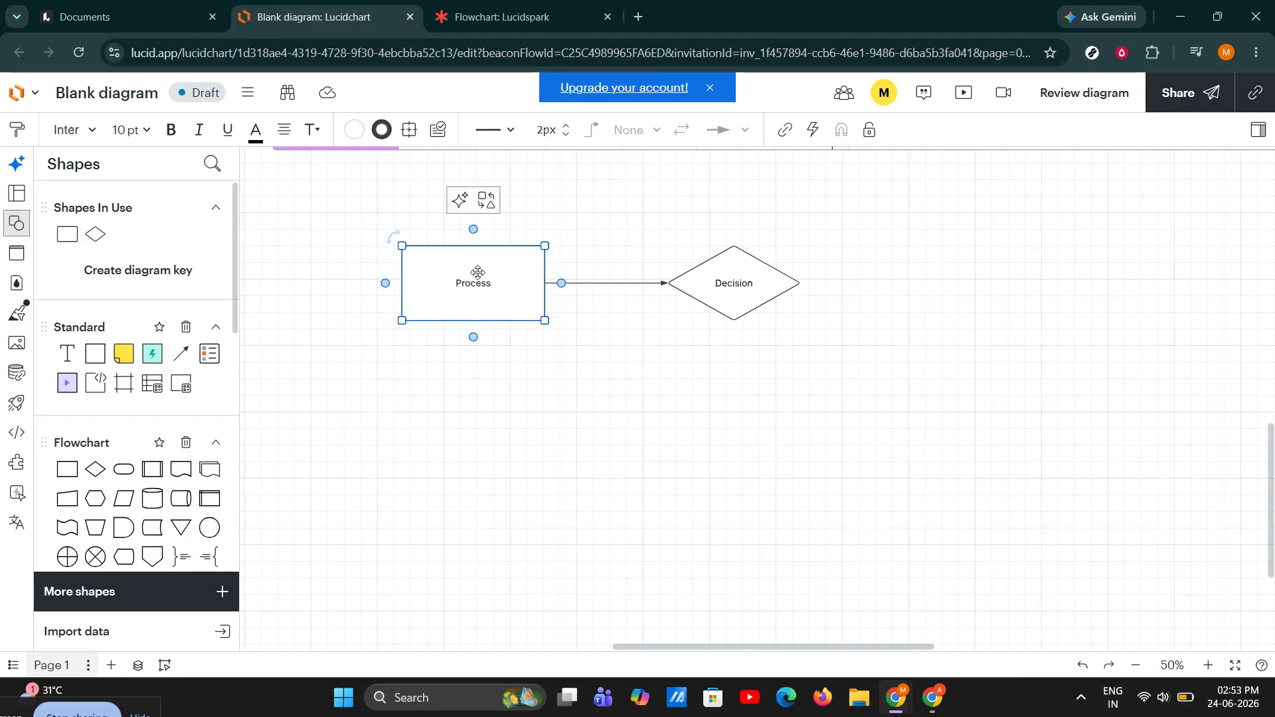
double_click(478, 272)
click(601, 225)
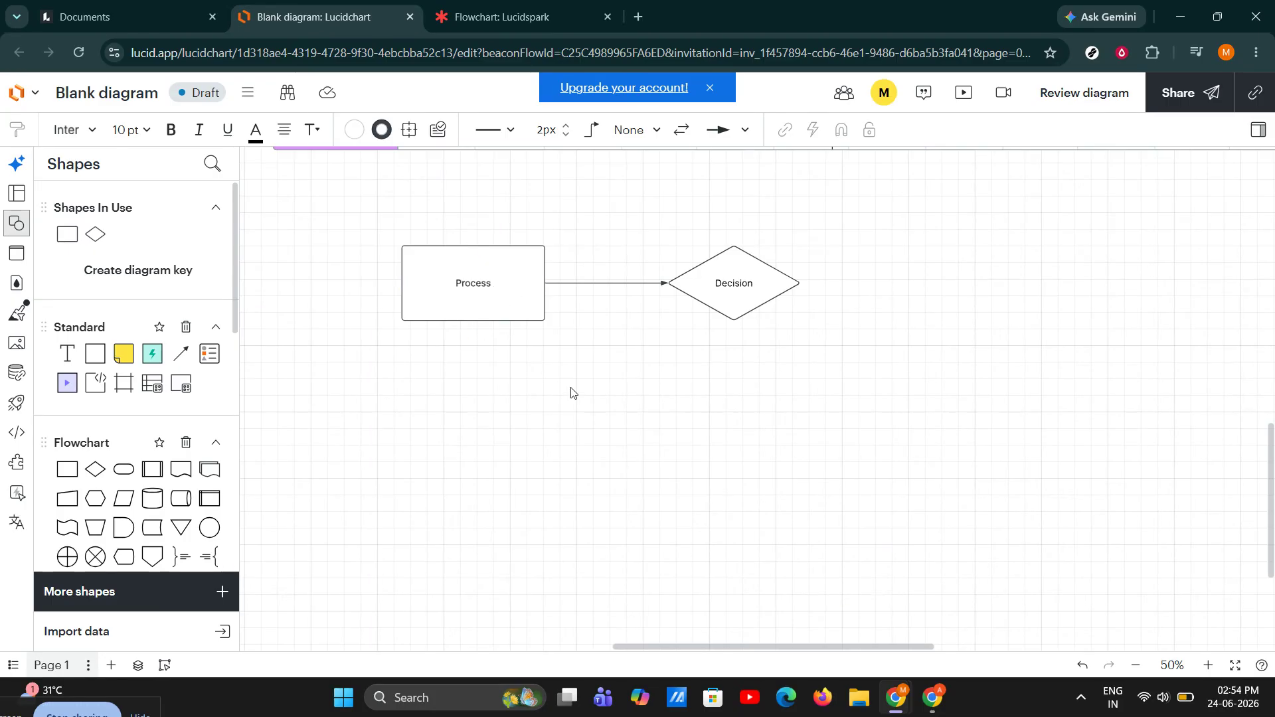
double_click(471, 292)
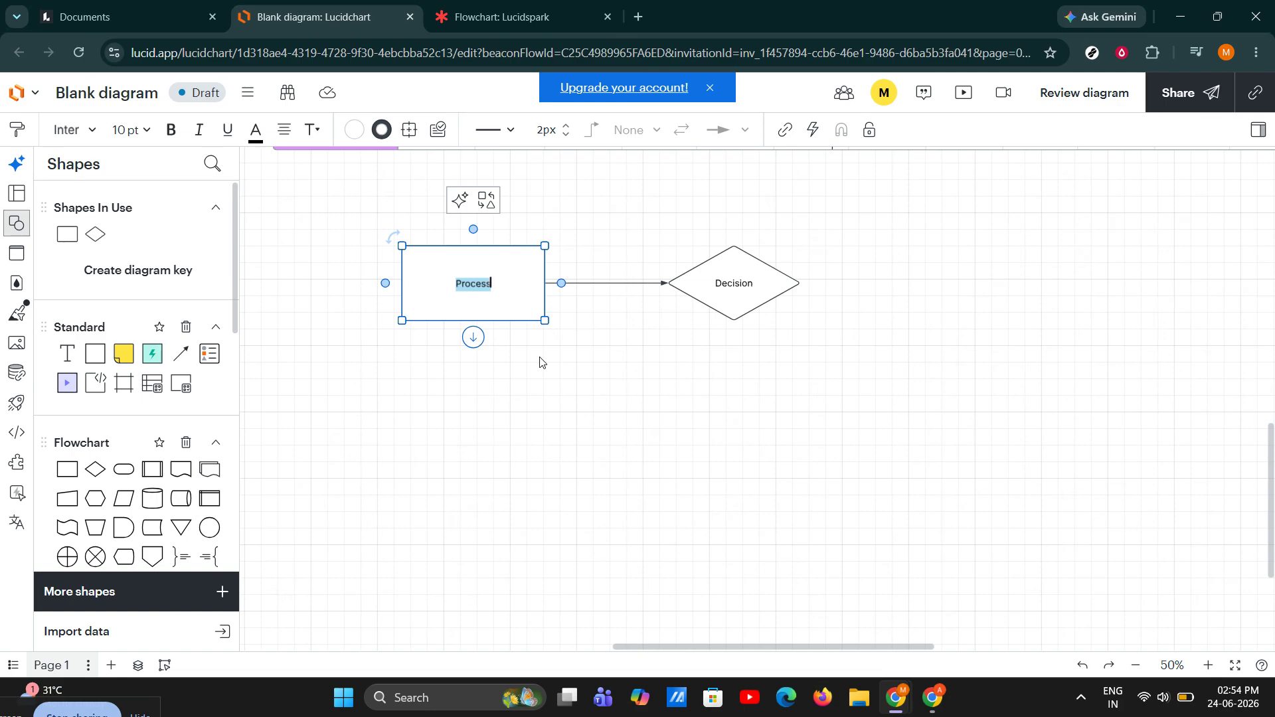
click(540, 385)
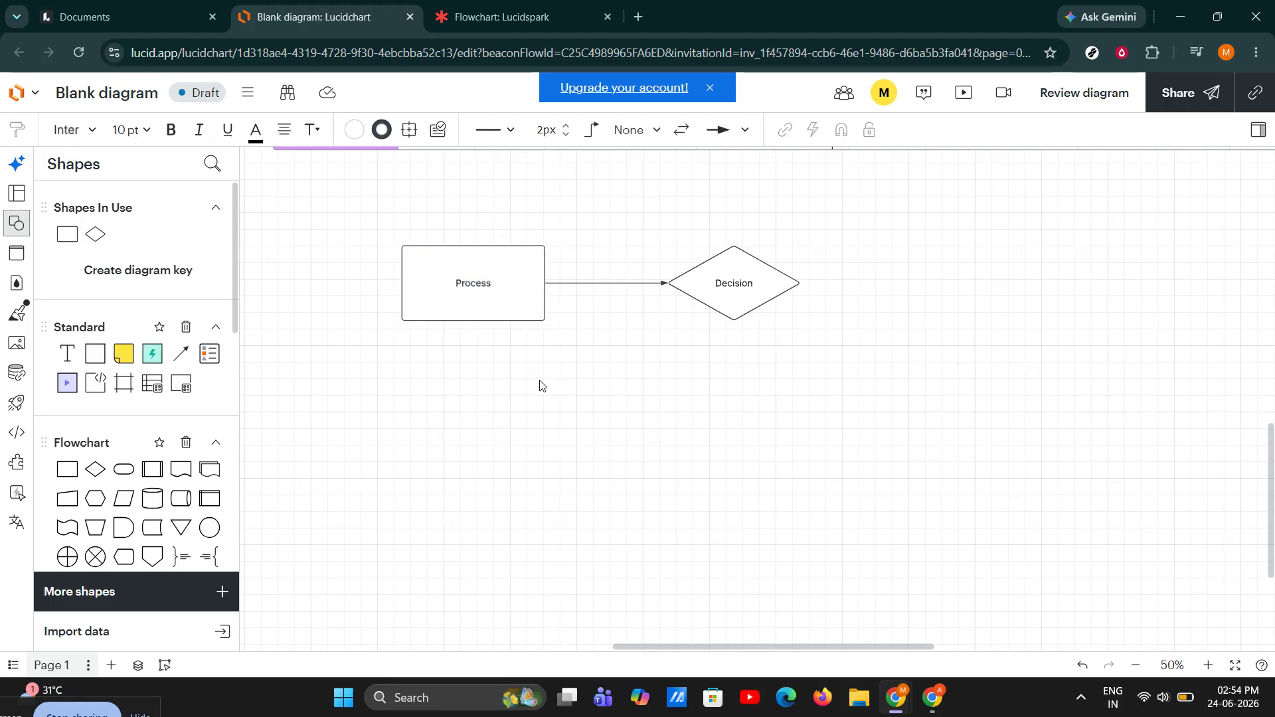
Fill the Process shape with solid orange and preview a dashed line style on its border
click(433, 271)
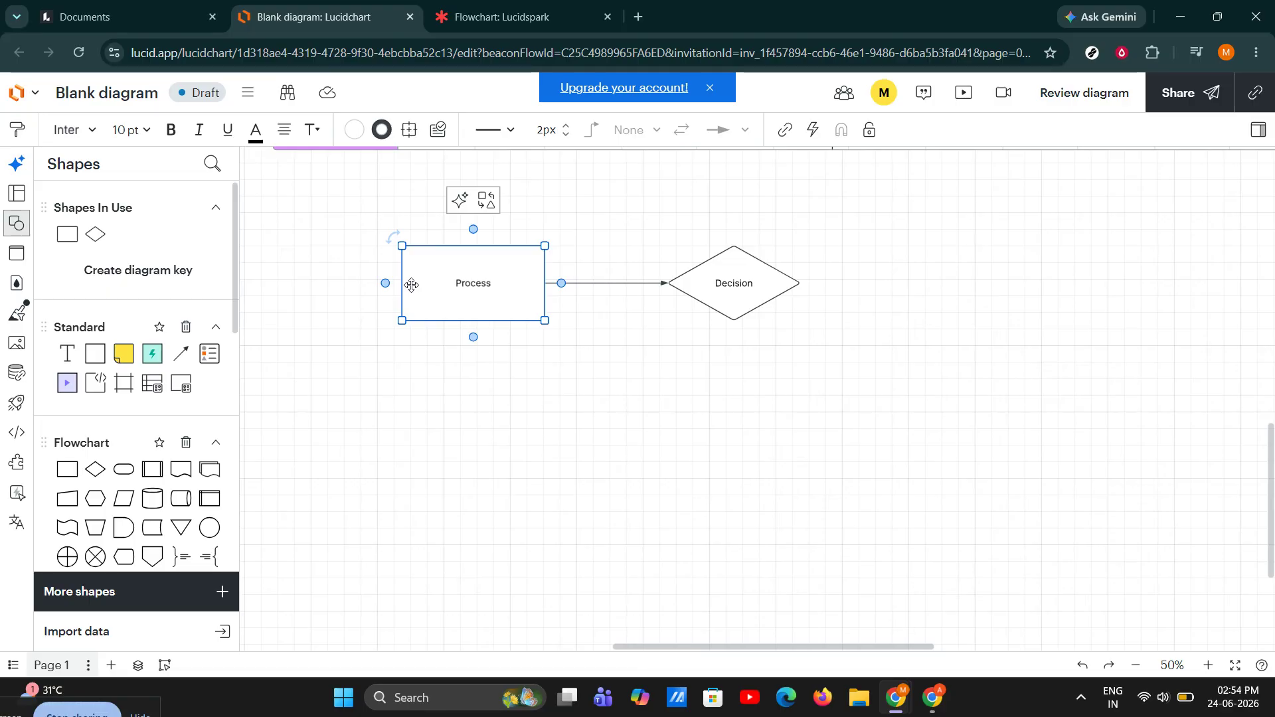
click(355, 129)
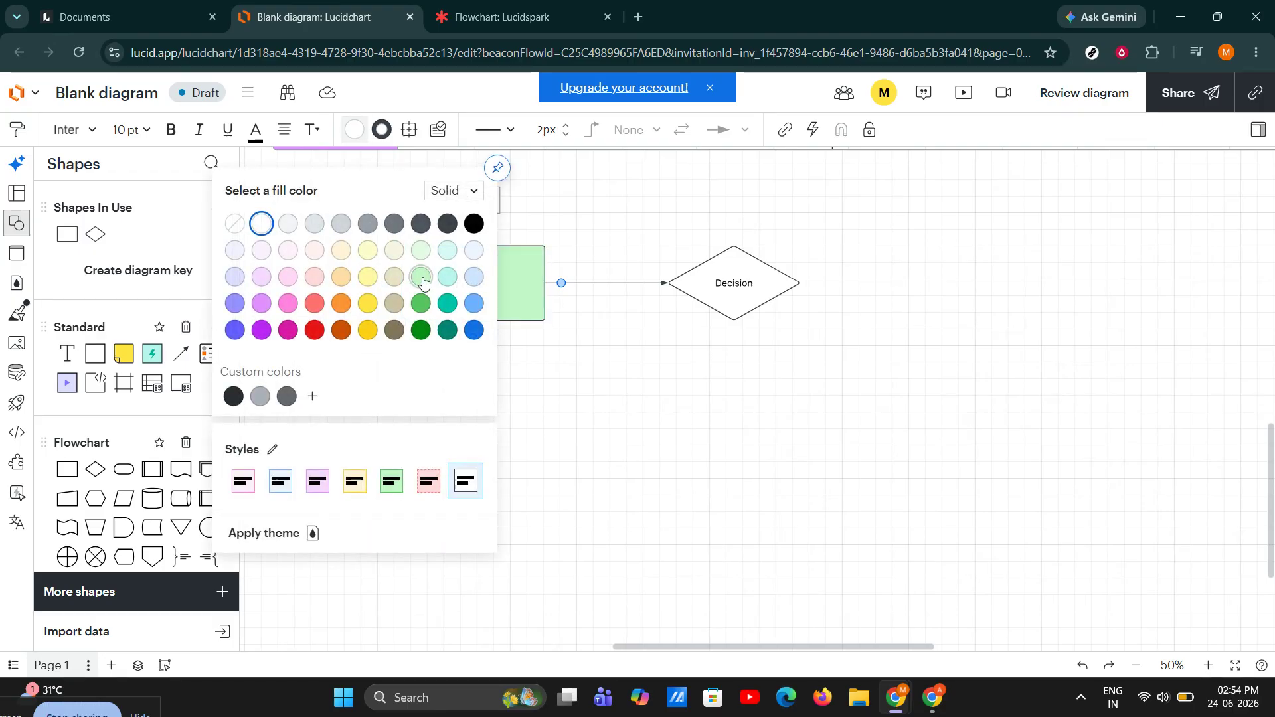
click(352, 303)
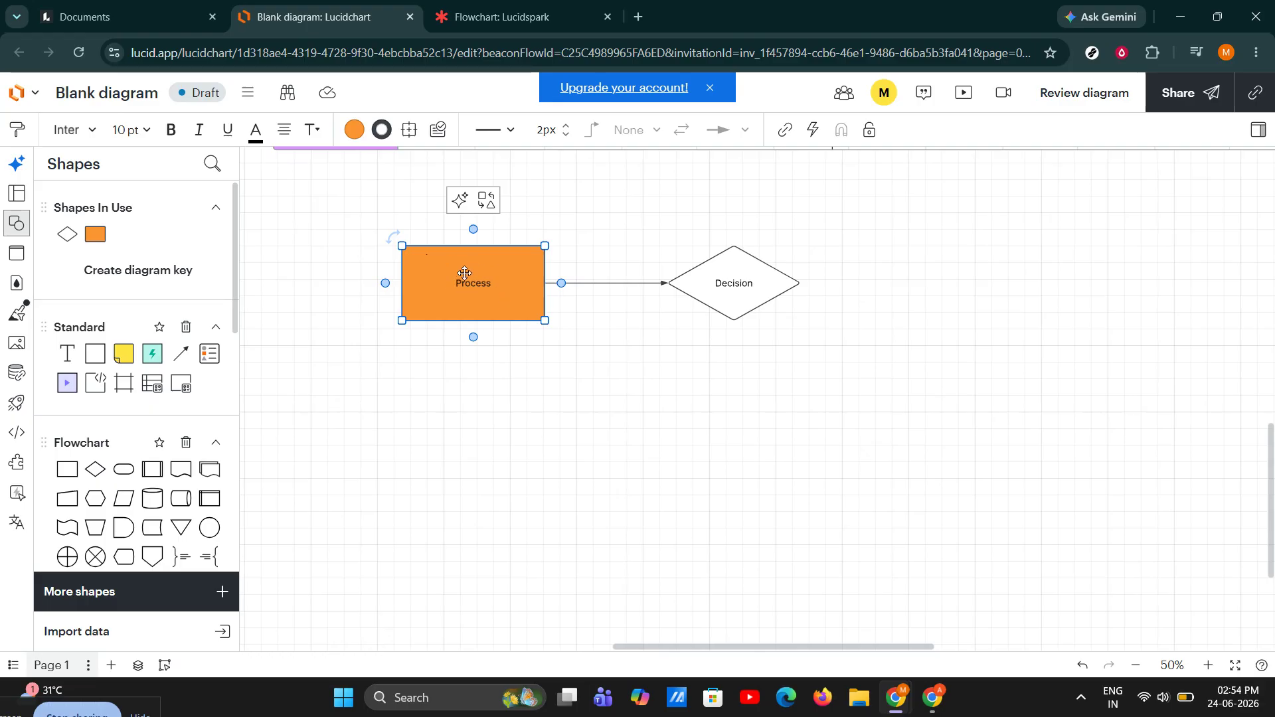
click(494, 130)
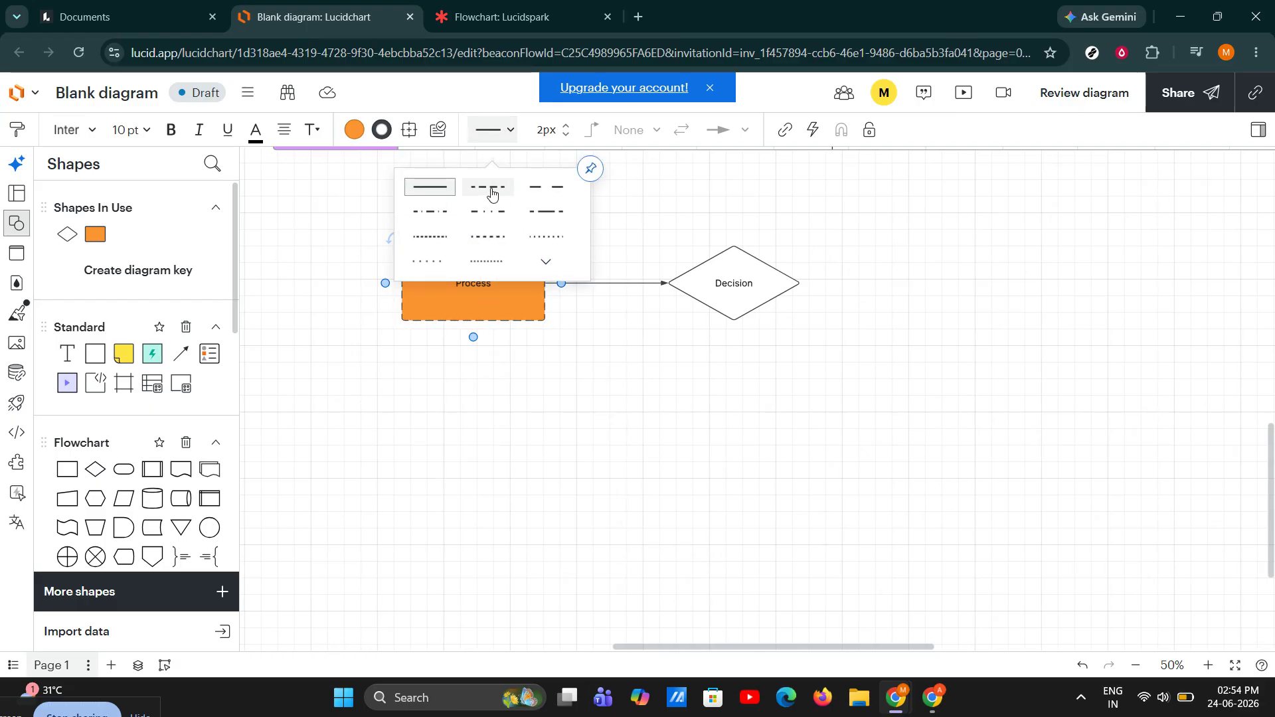
click(359, 202)
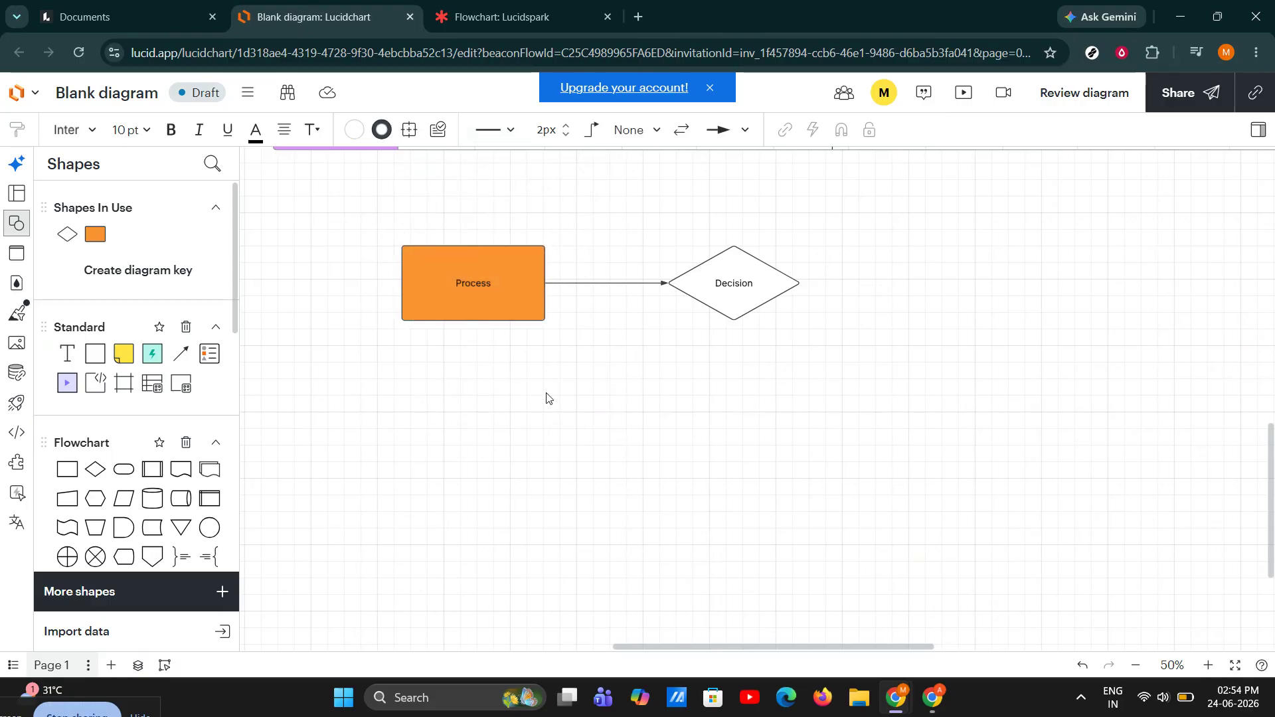
Open the diagram's title for editing, then leave it without entering a new name
click(128, 91)
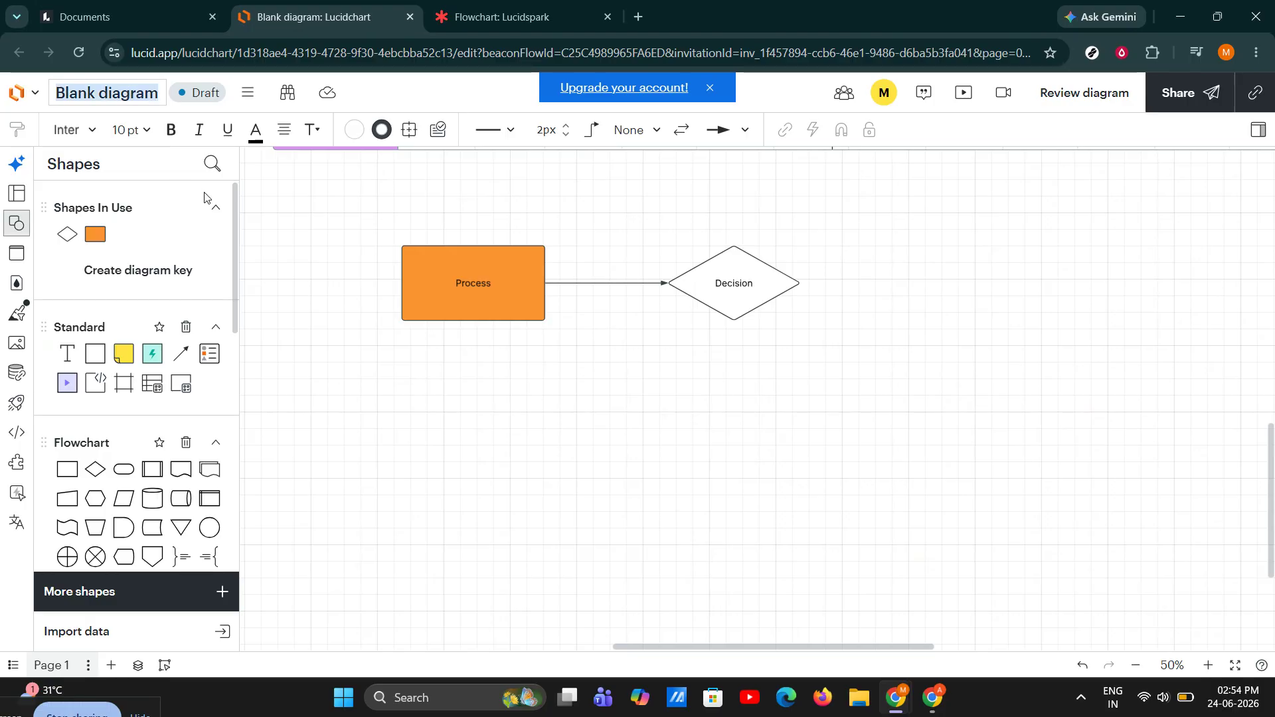
double_click(132, 103)
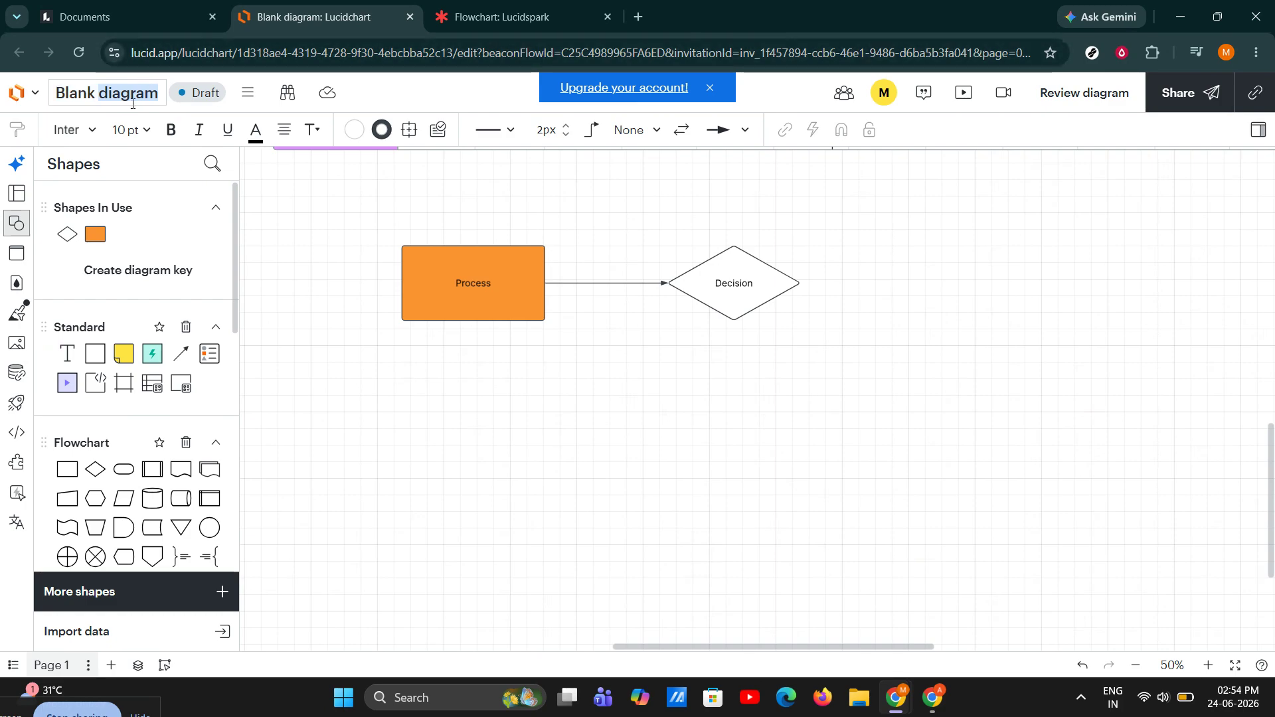
click(162, 99)
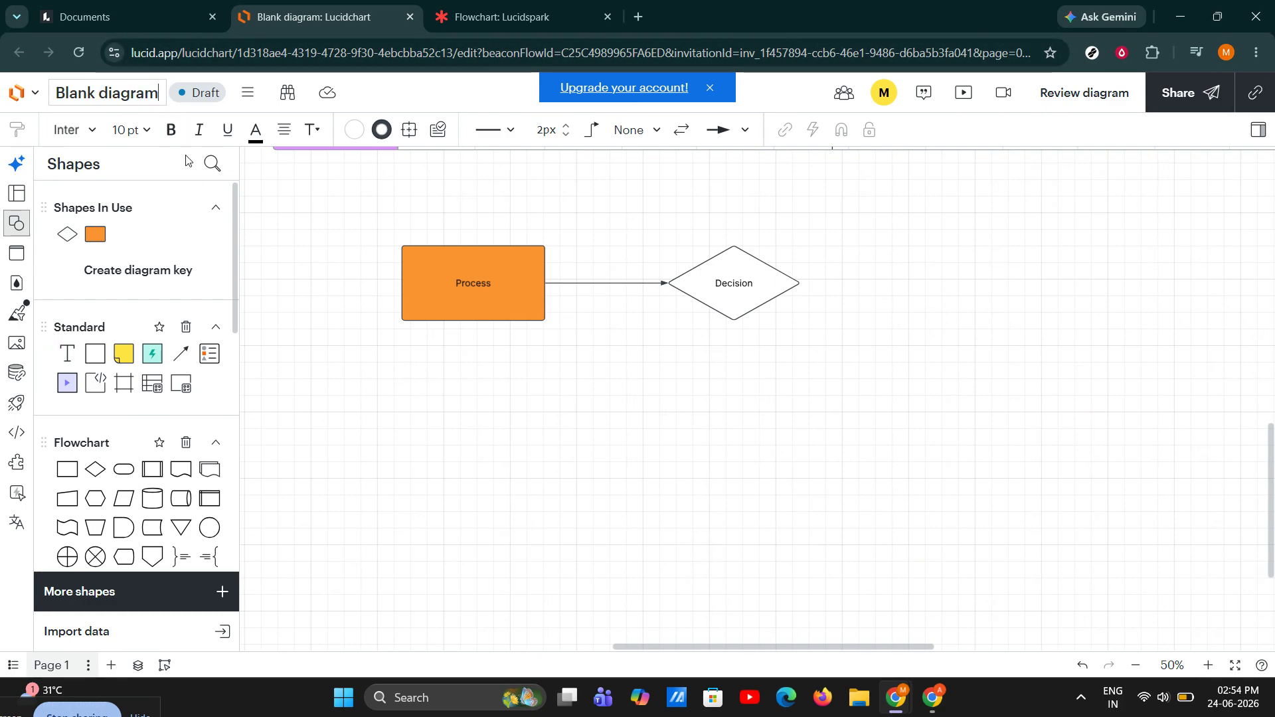
click(328, 211)
Fill the Decision shape with solid yellow and deselect it
click(716, 279)
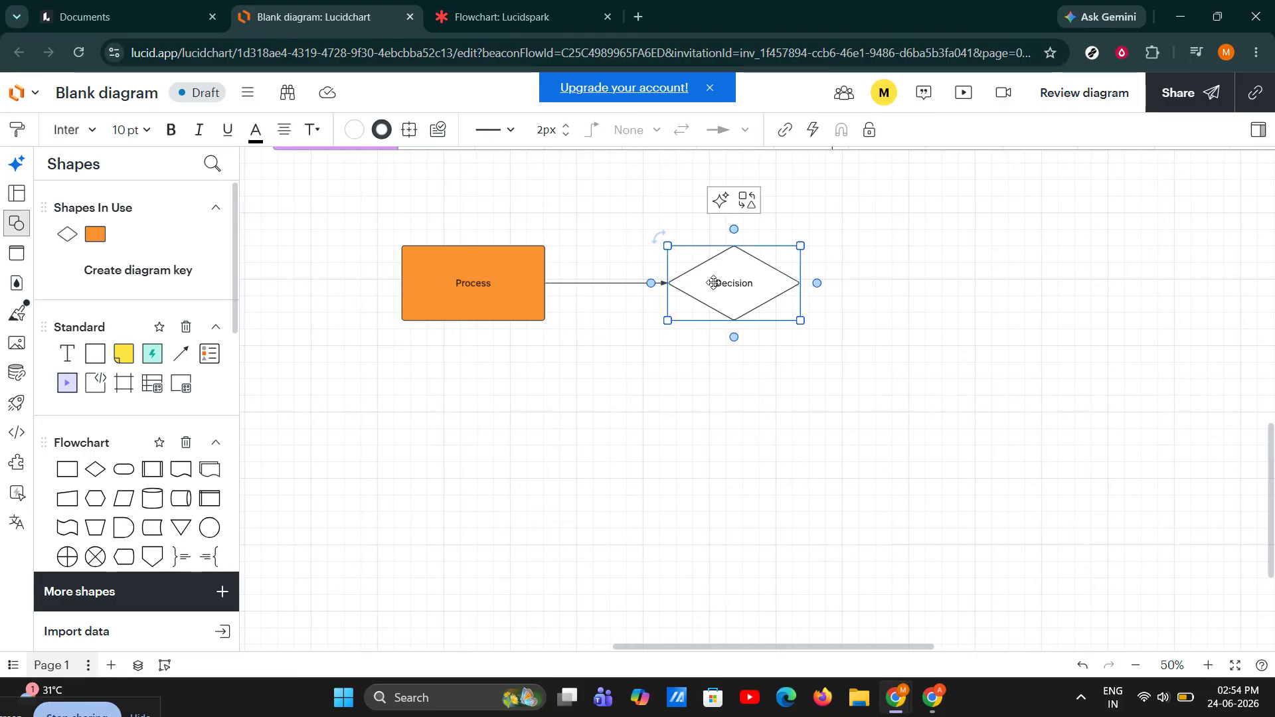
click(355, 129)
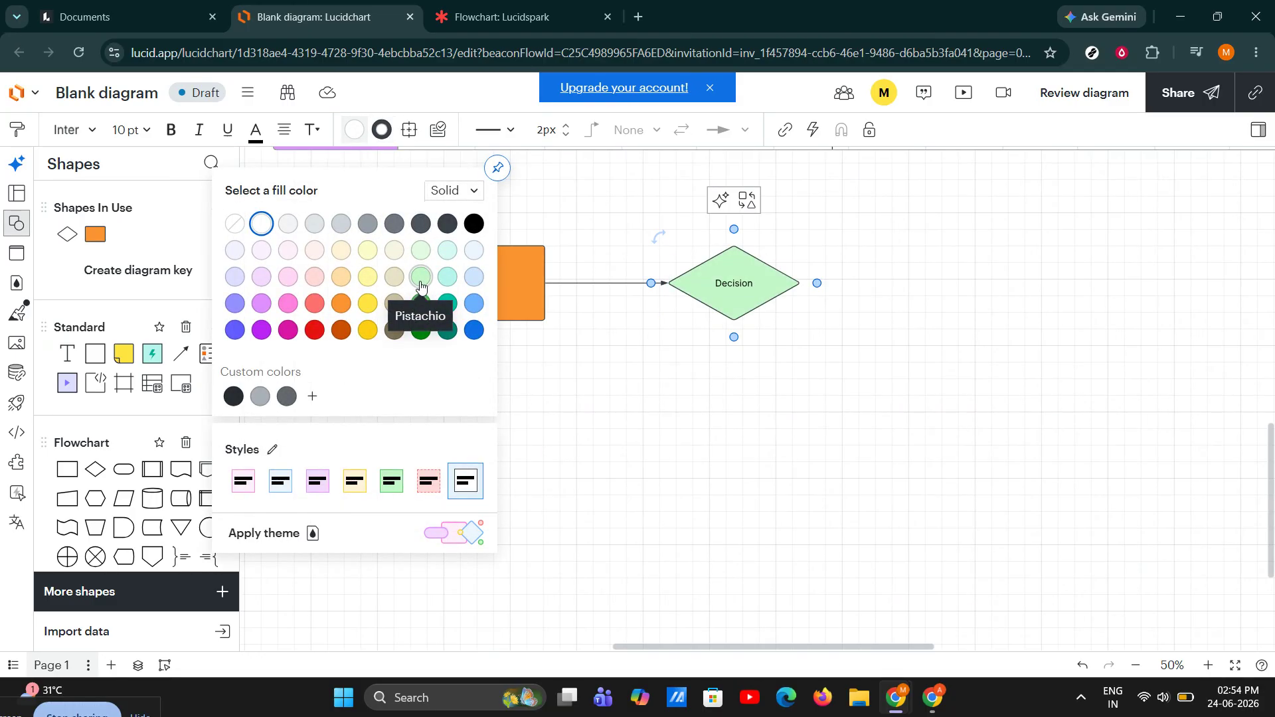
click(371, 304)
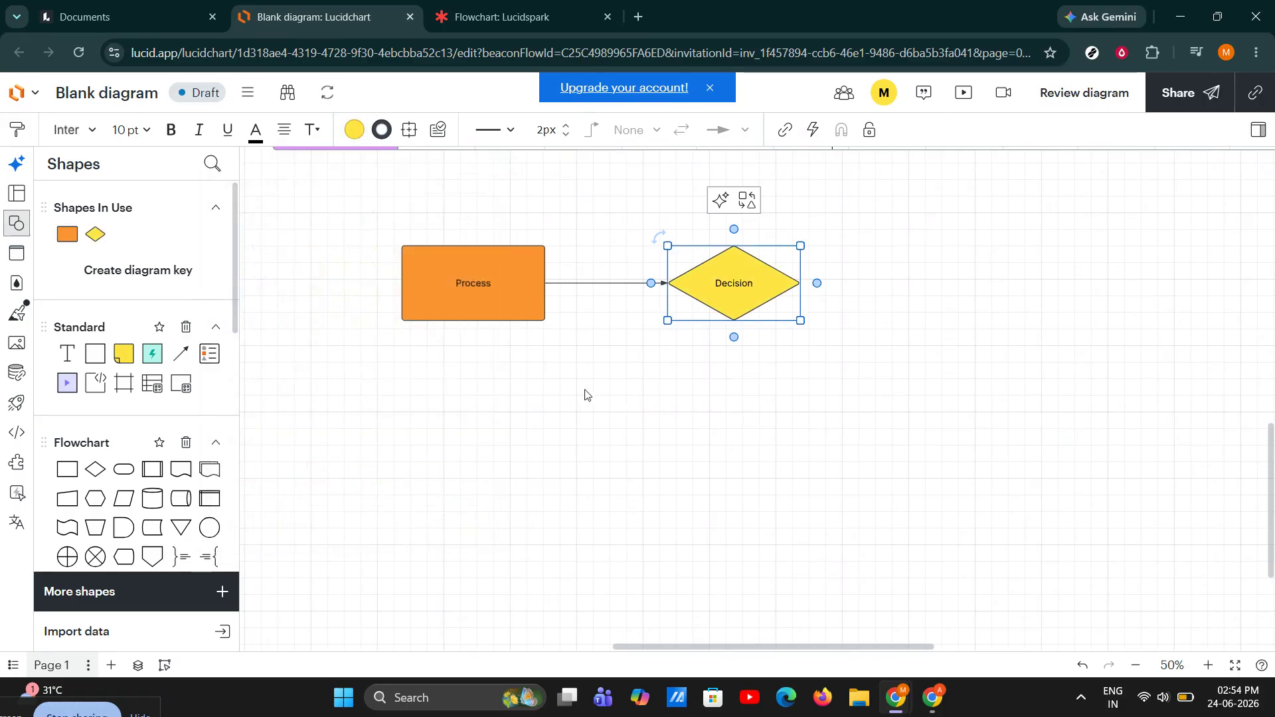
click(641, 399)
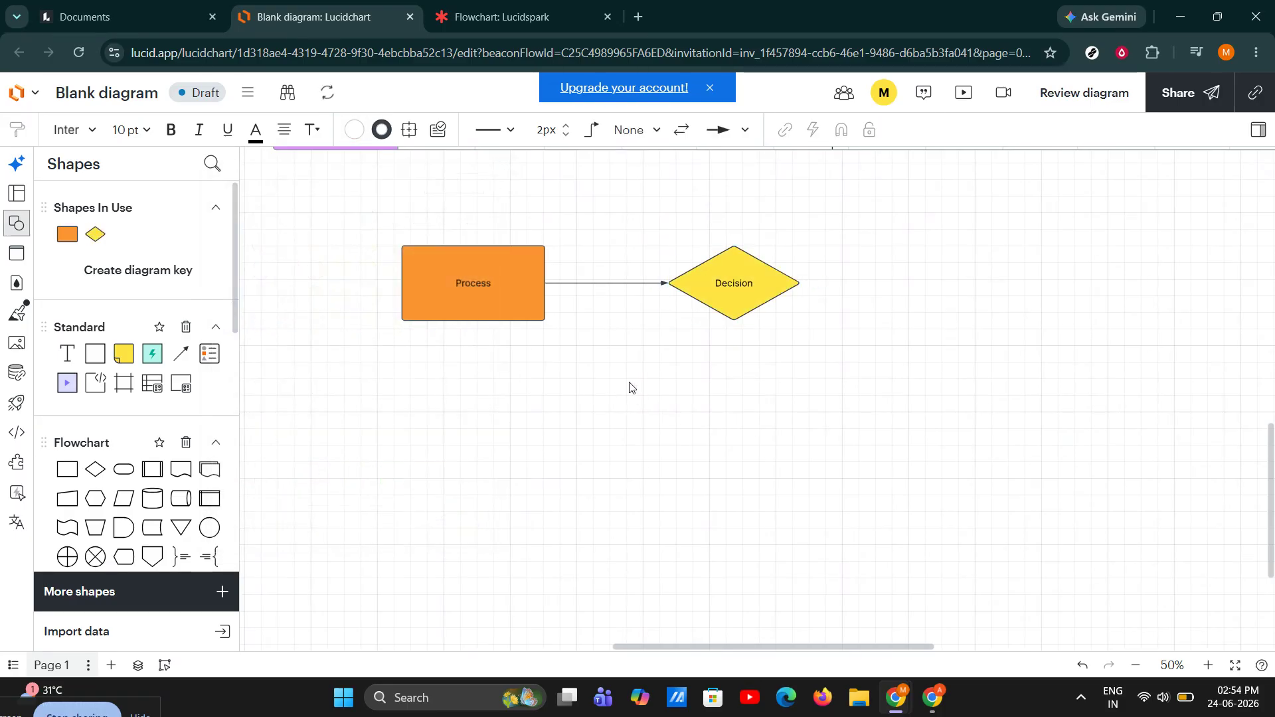
Examine the diagram's sharing options and the permission levels available for individual access, then close the sharing dialog
click(1177, 113)
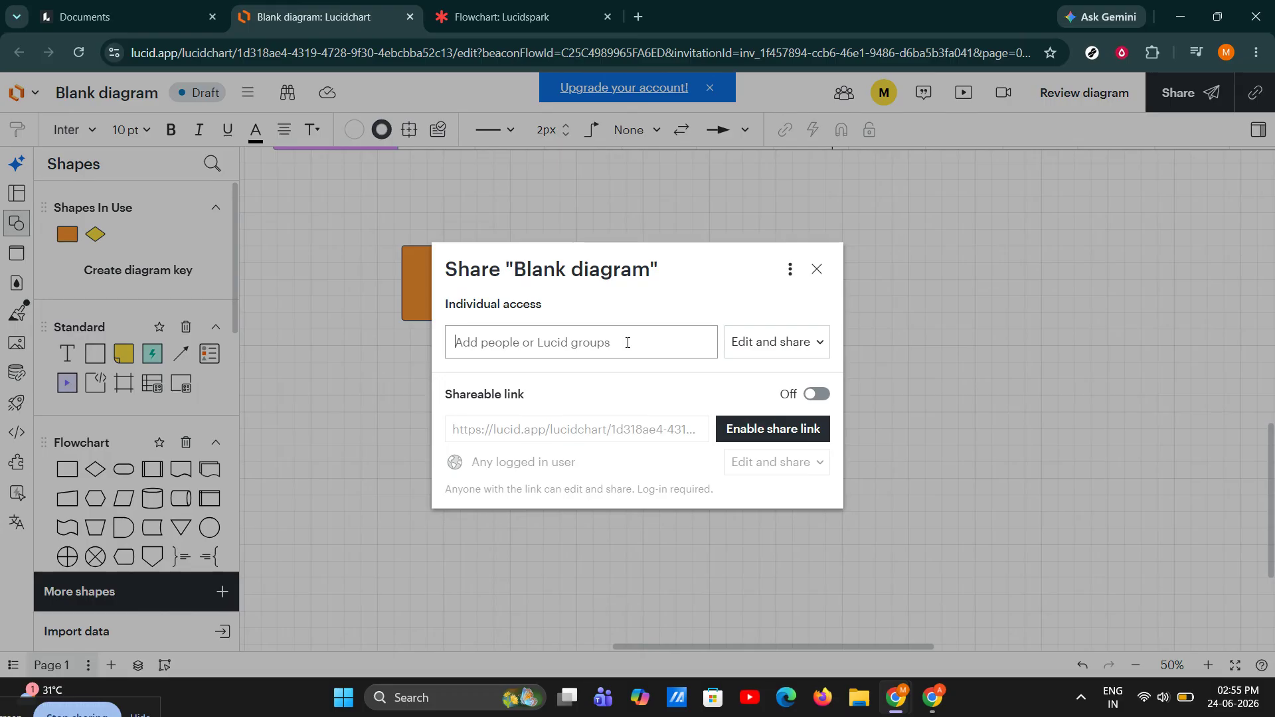
click(789, 340)
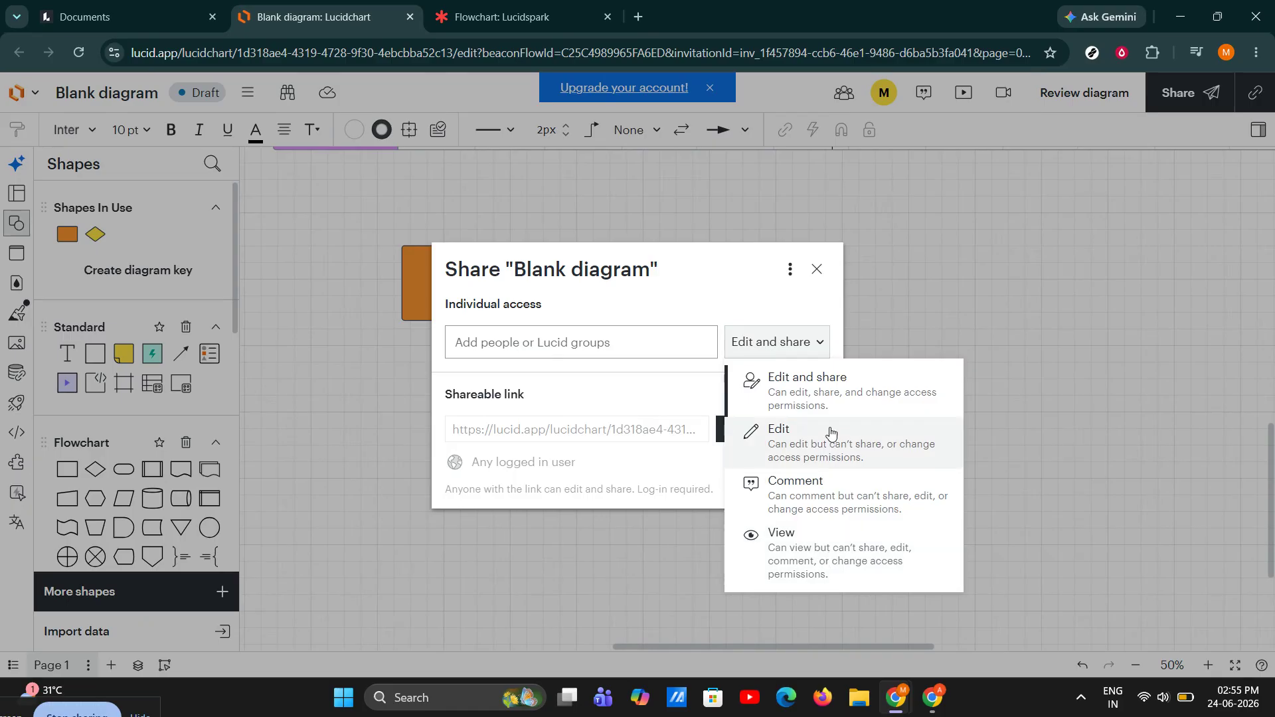
click(700, 315)
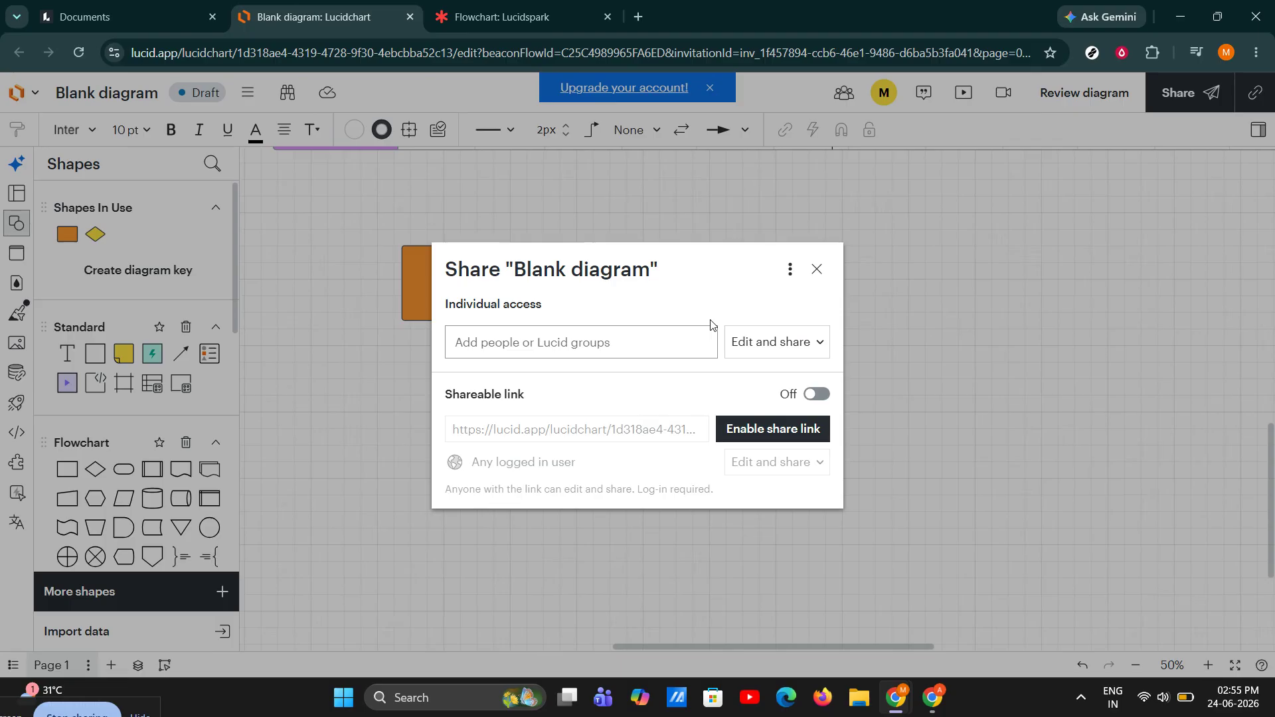
click(817, 268)
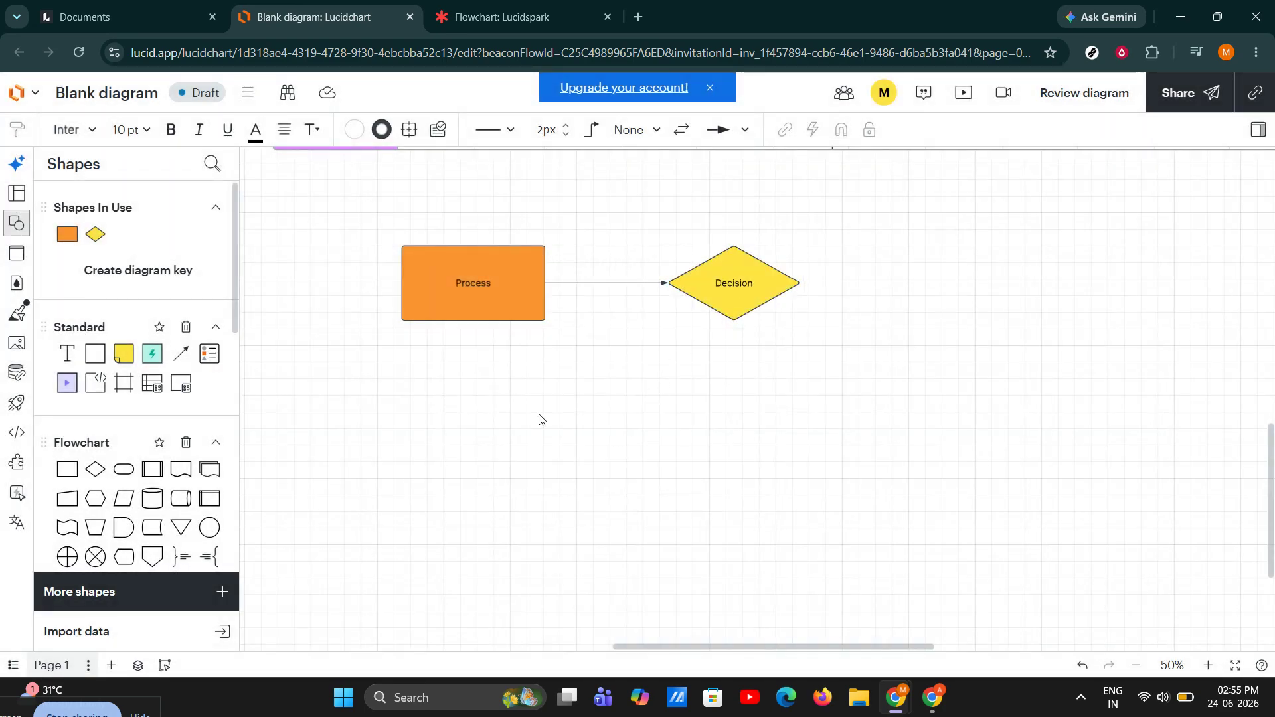
drag(441, 424, 483, 445)
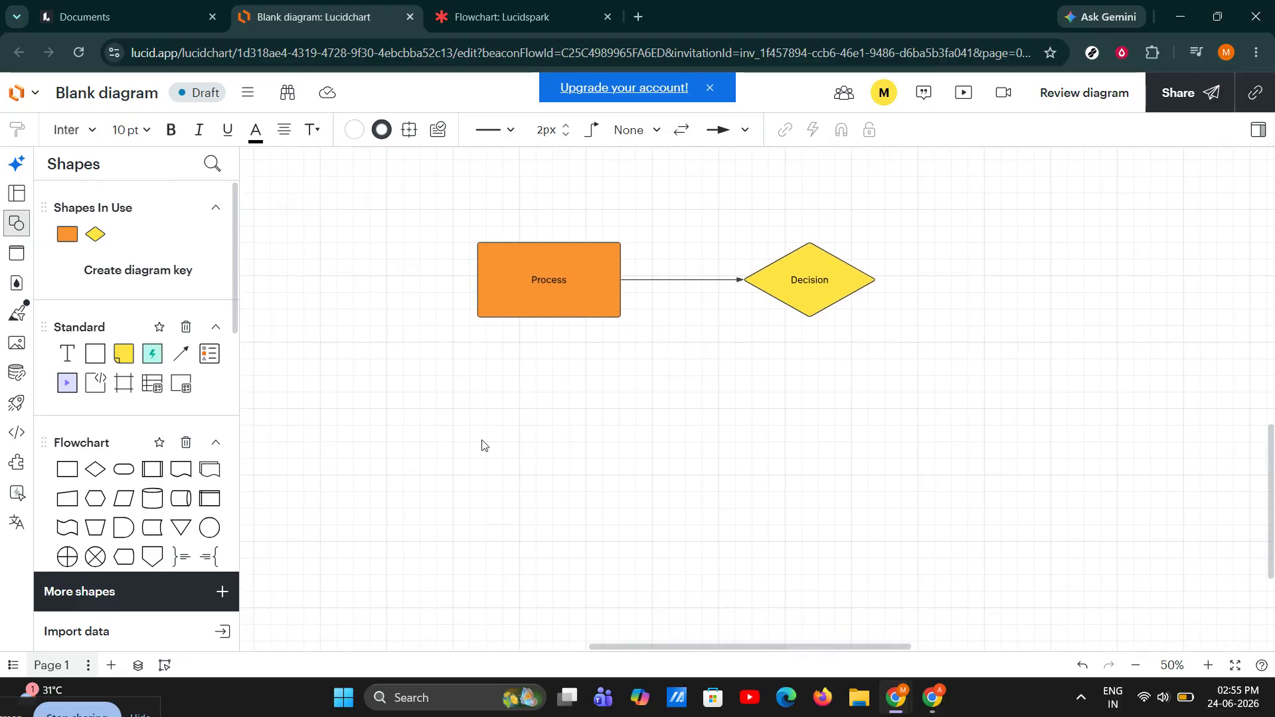